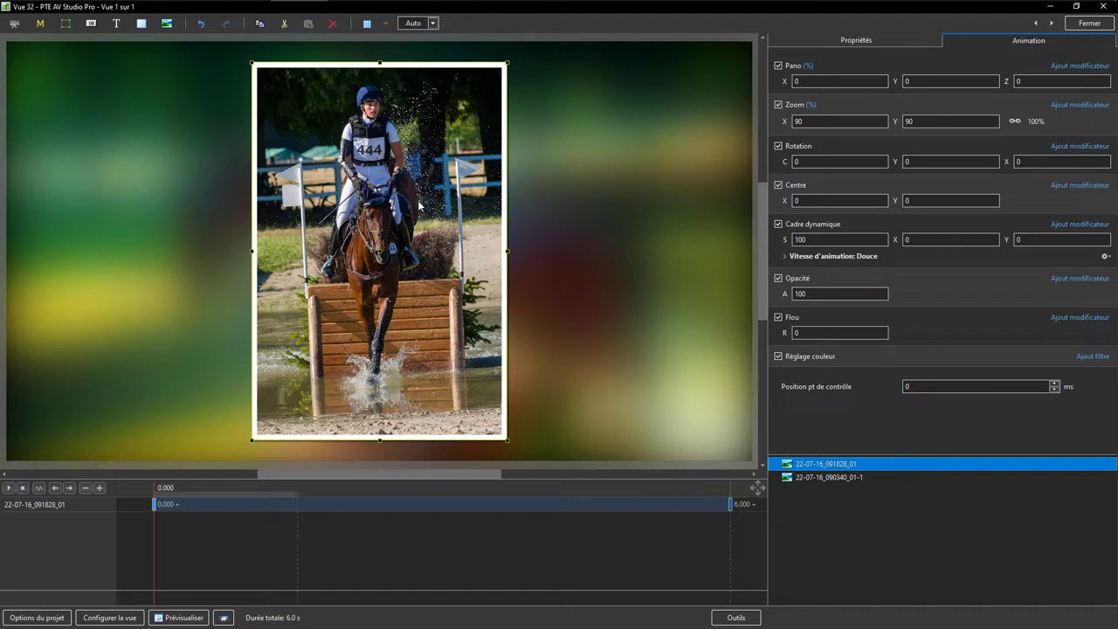
# Enable aspect cropping (Rognage d'aspect) for the portrait rider image and choose the 3:2 aspect ratio
pyautogui.click(856, 41)
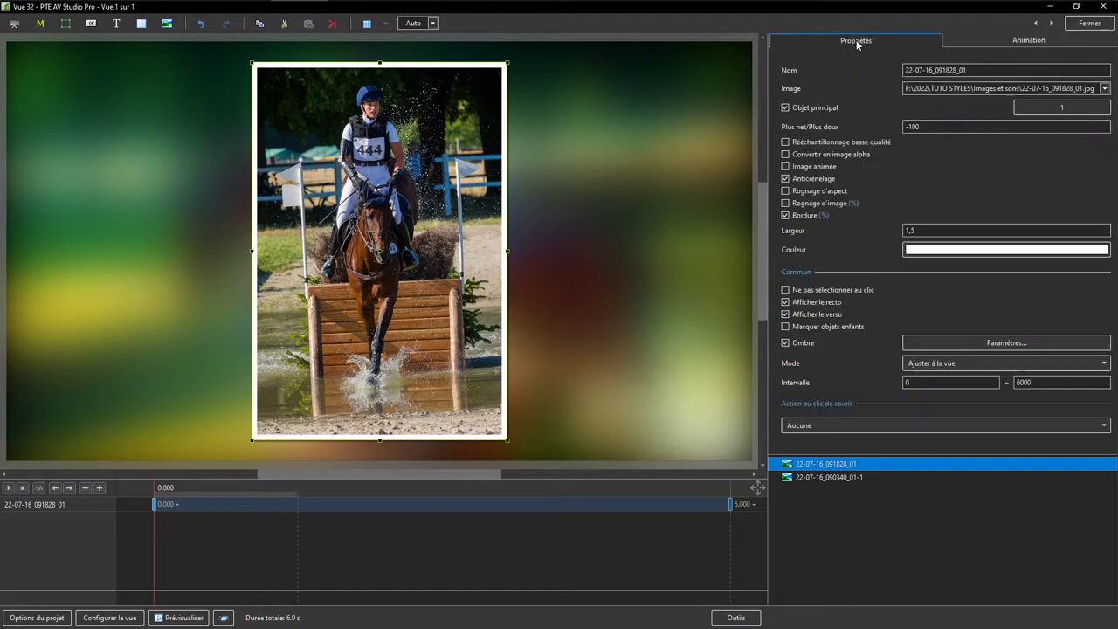
pyautogui.click(786, 192)
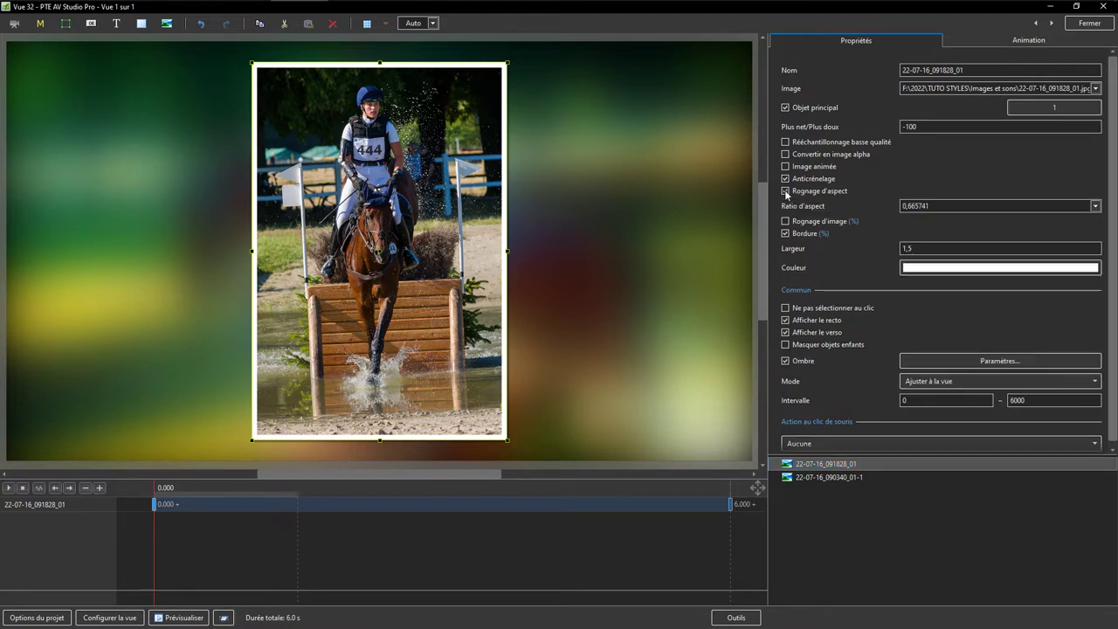
pyautogui.click(1018, 208)
pyautogui.click(1095, 207)
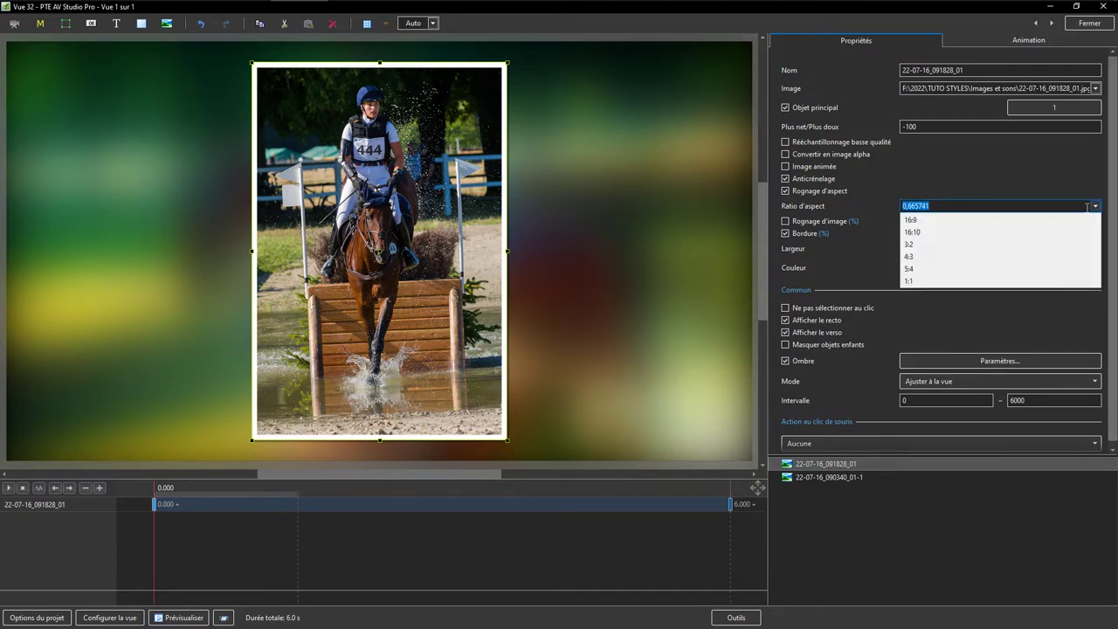
pyautogui.click(906, 247)
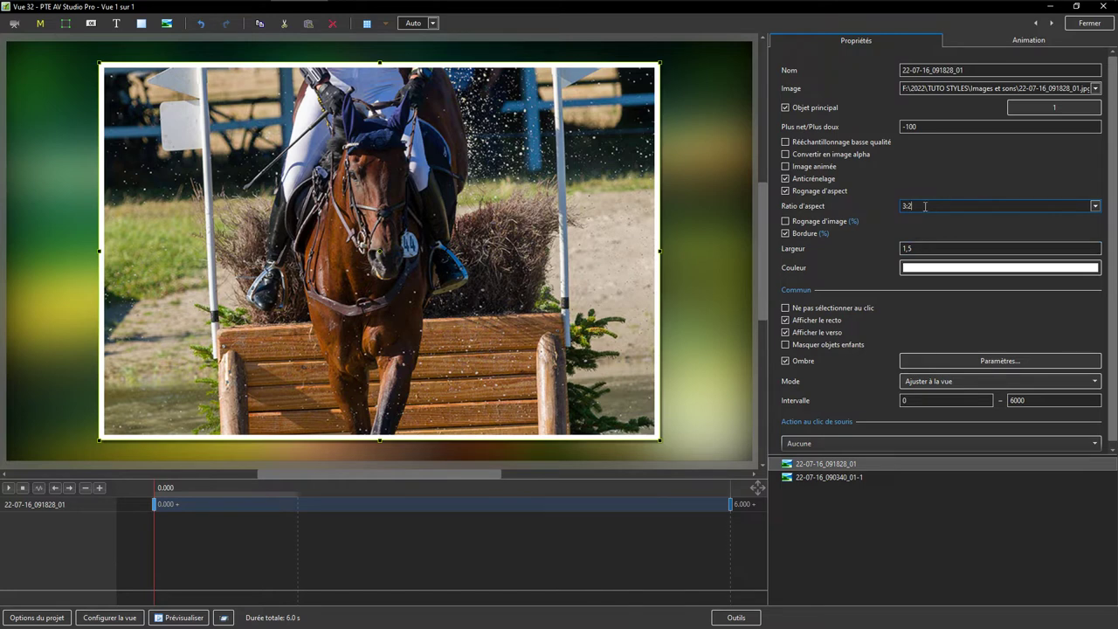
# Change the rider image's aspect ratio to 2:3
pyautogui.click(925, 206)
pyautogui.write('2:')
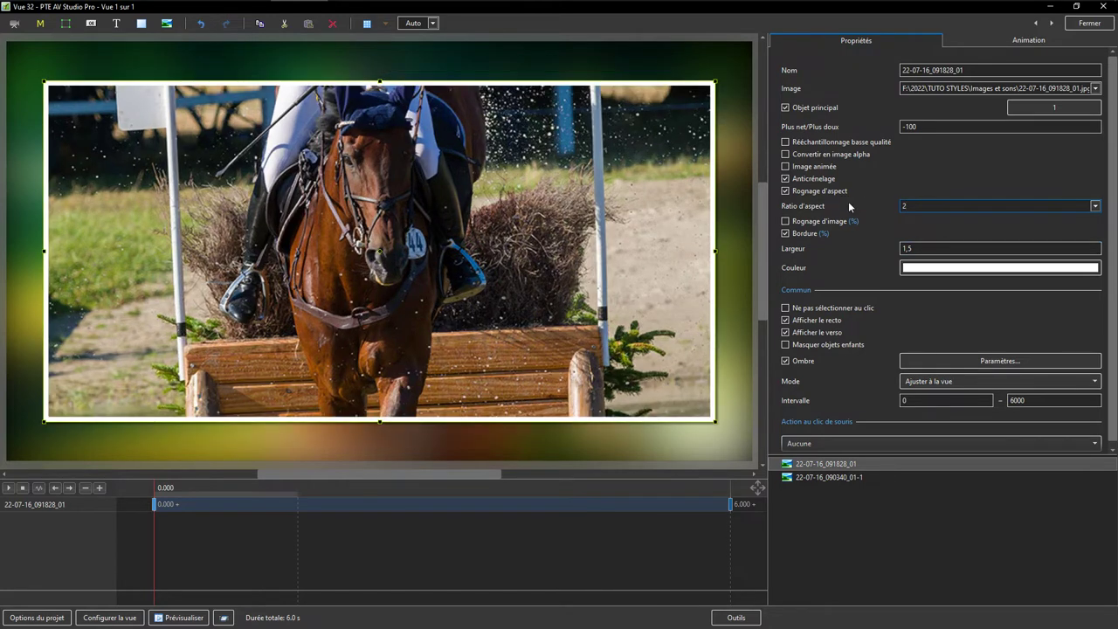
pyautogui.write('3')
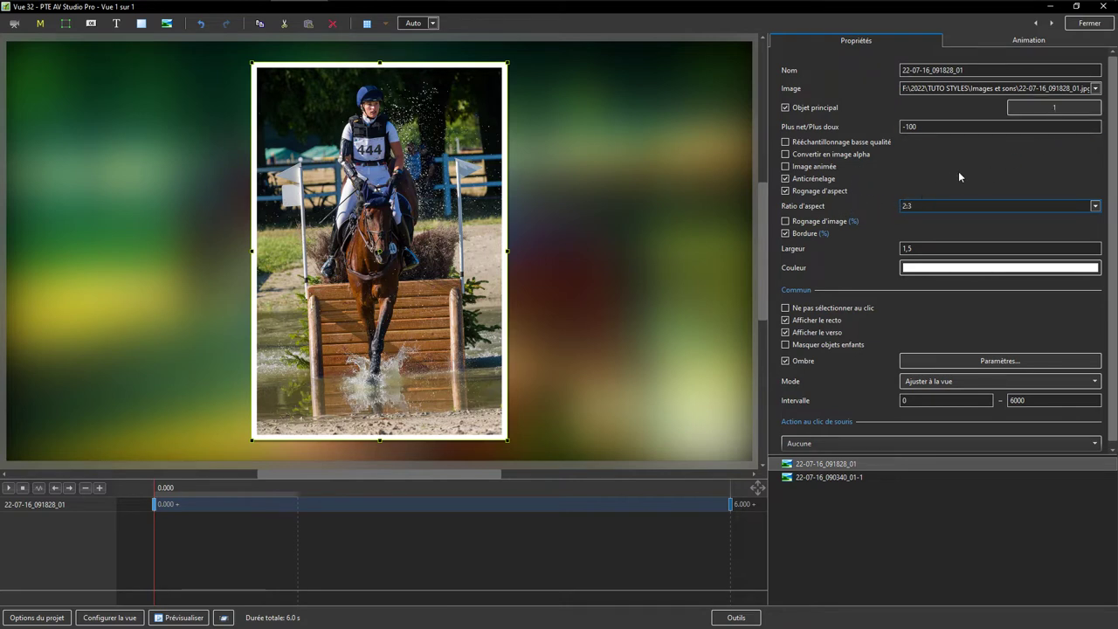
# Replace the main object's source picture with 22-07-16_092315_02-1.jpg to test the crop
pyautogui.click(1097, 89)
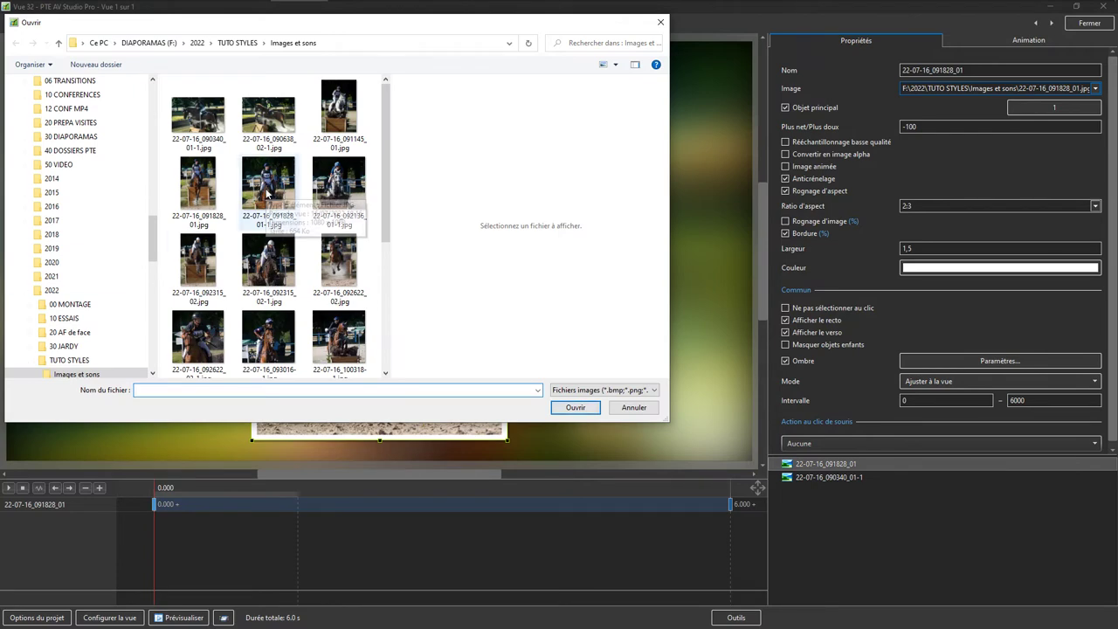
pyautogui.click(268, 259)
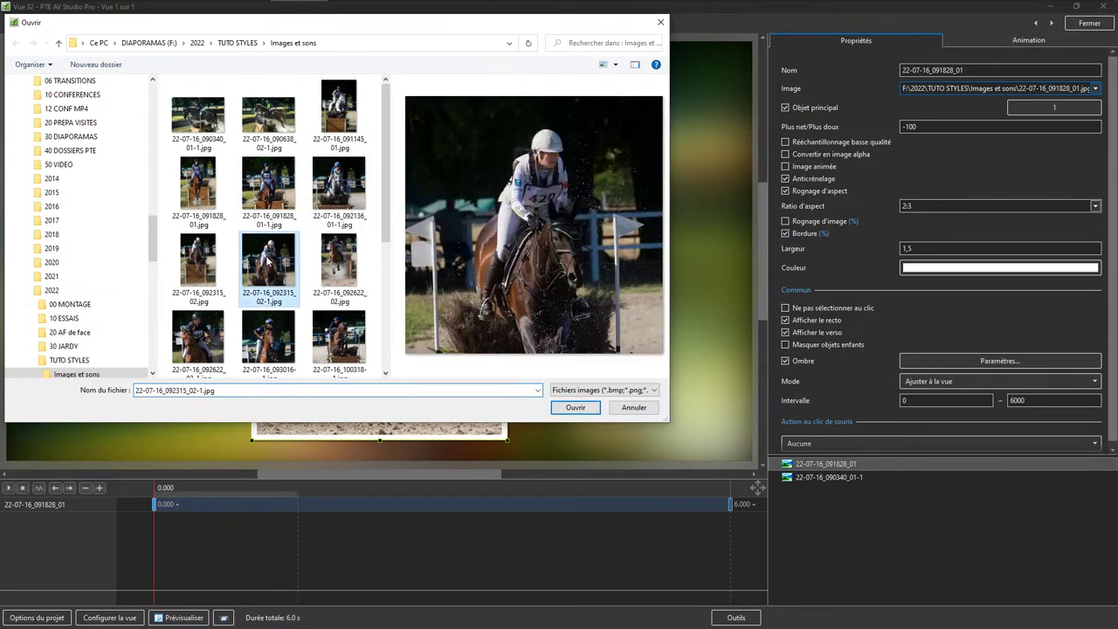
pyautogui.click(576, 408)
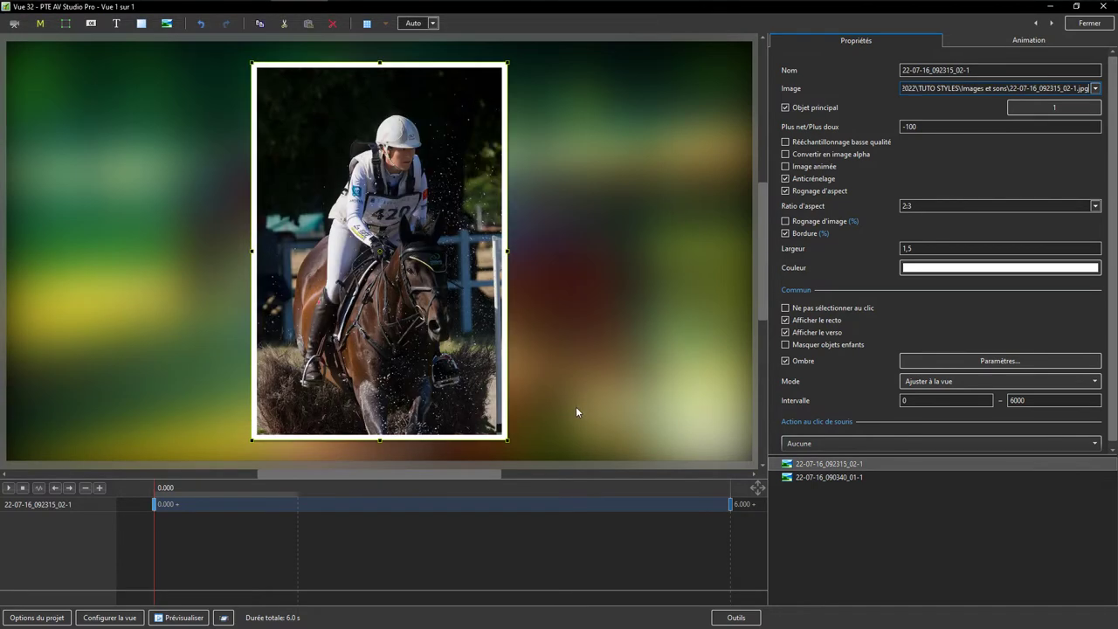
# Swap the main object's source picture for the landscape image 22-07-16_090638_02-1.jpg
pyautogui.click(1095, 88)
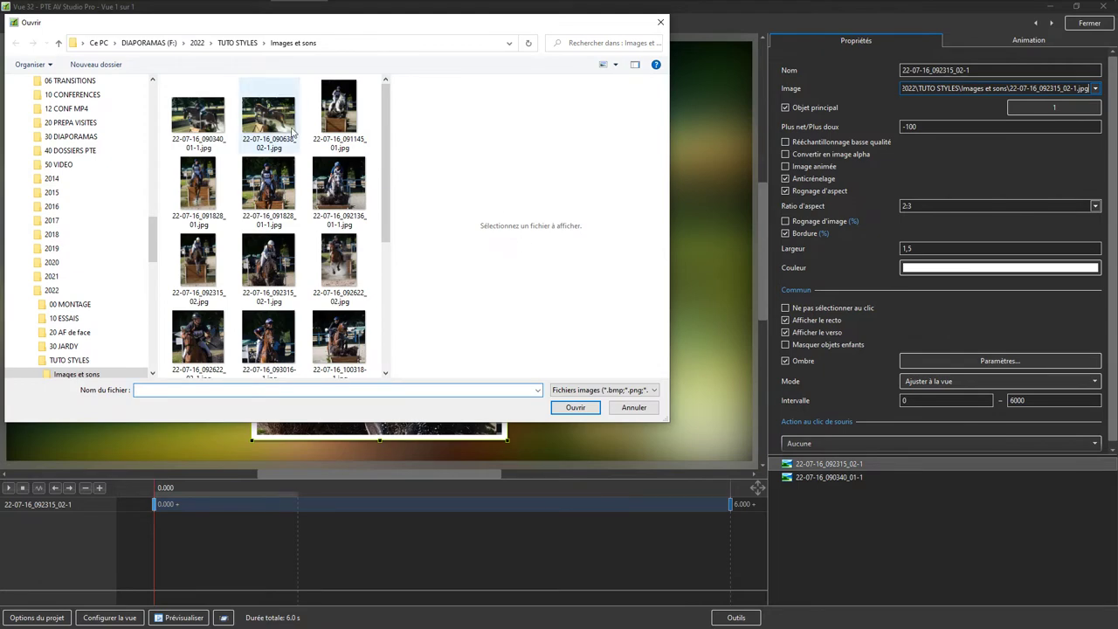
pyautogui.click(253, 121)
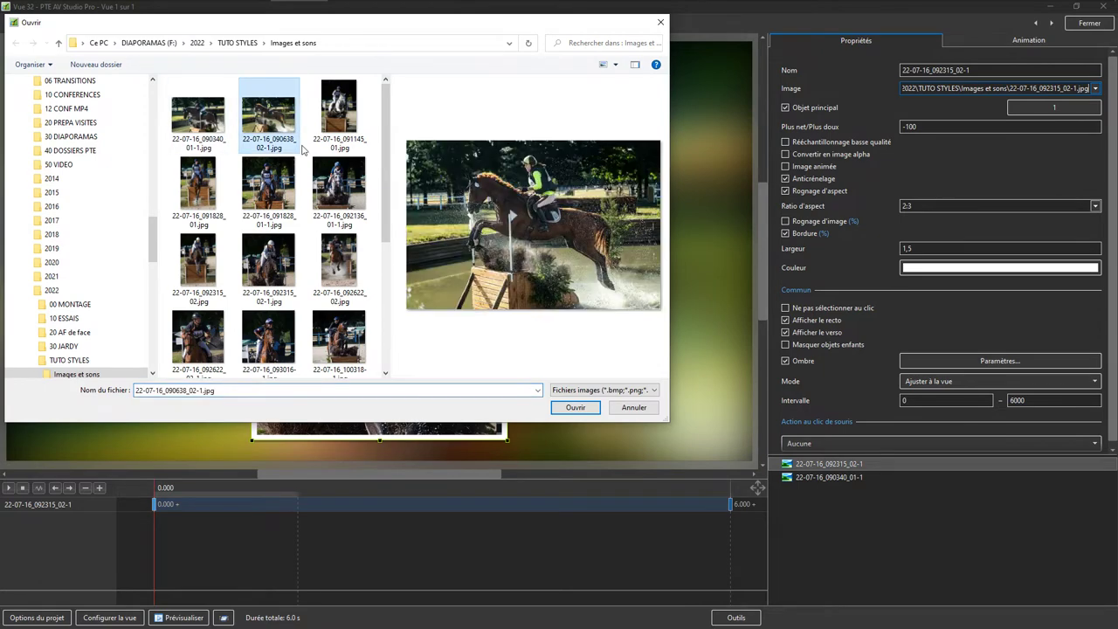
pyautogui.click(574, 408)
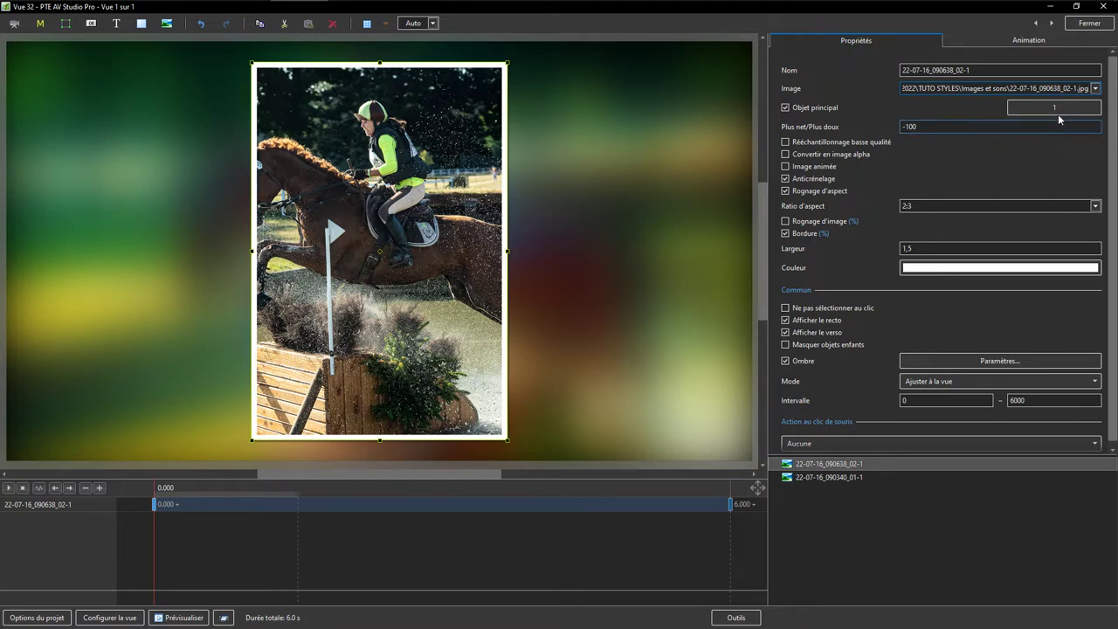
# Restore 22-07-16_091828_01.jpg as the main object's source picture
pyautogui.click(1097, 89)
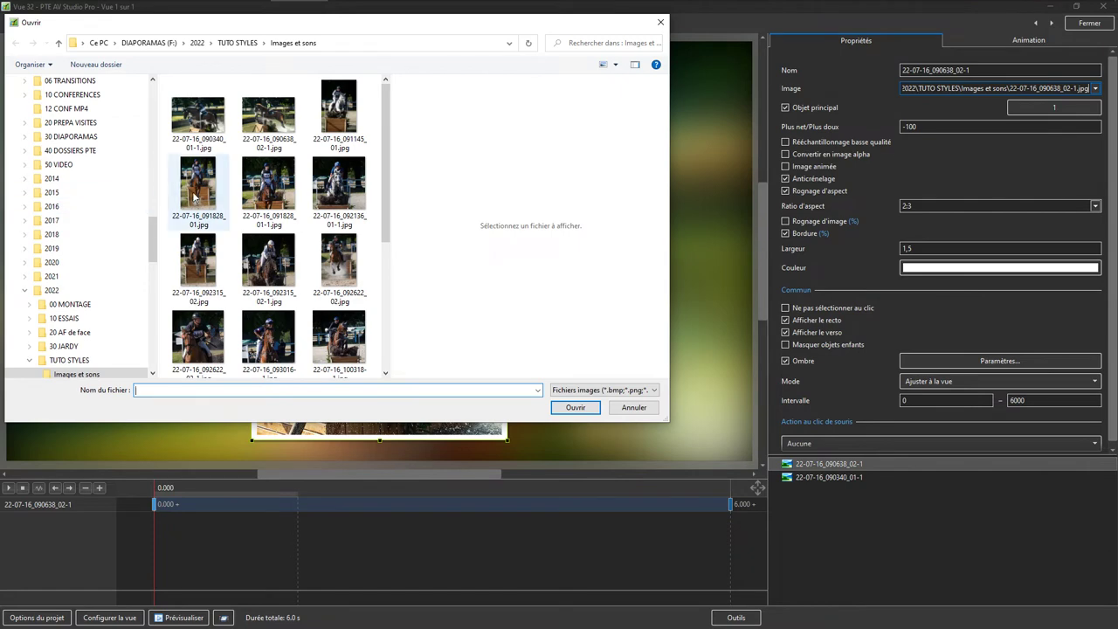
pyautogui.click(194, 197)
pyautogui.click(582, 412)
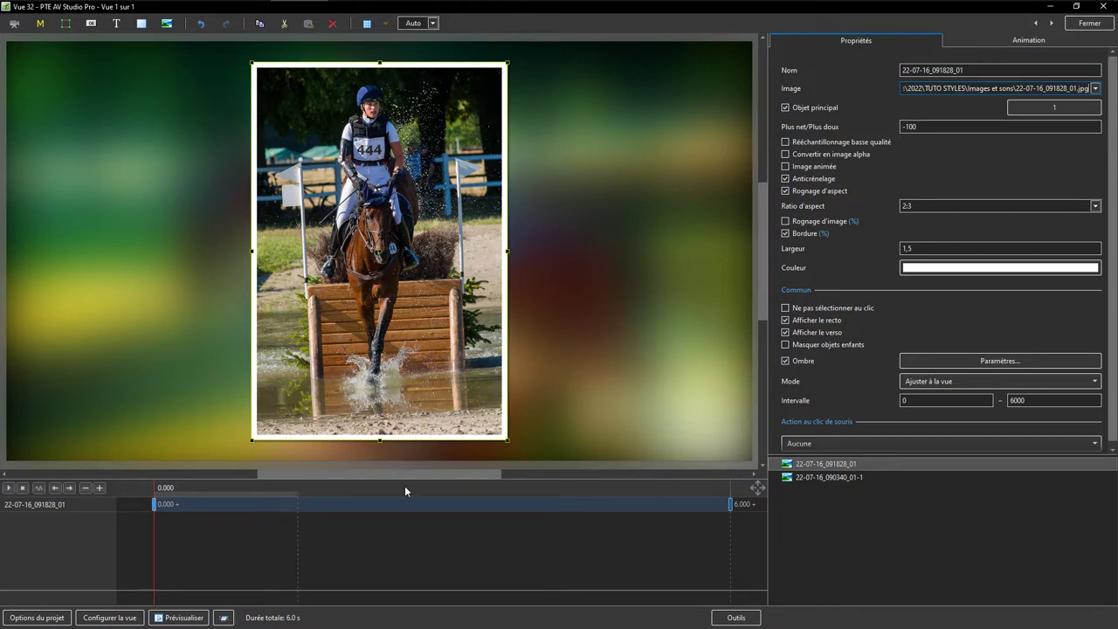
# Scrub through the animation, then give the image's Rotation the Douce animation speed at the 0.000 control point
pyautogui.click(158, 553)
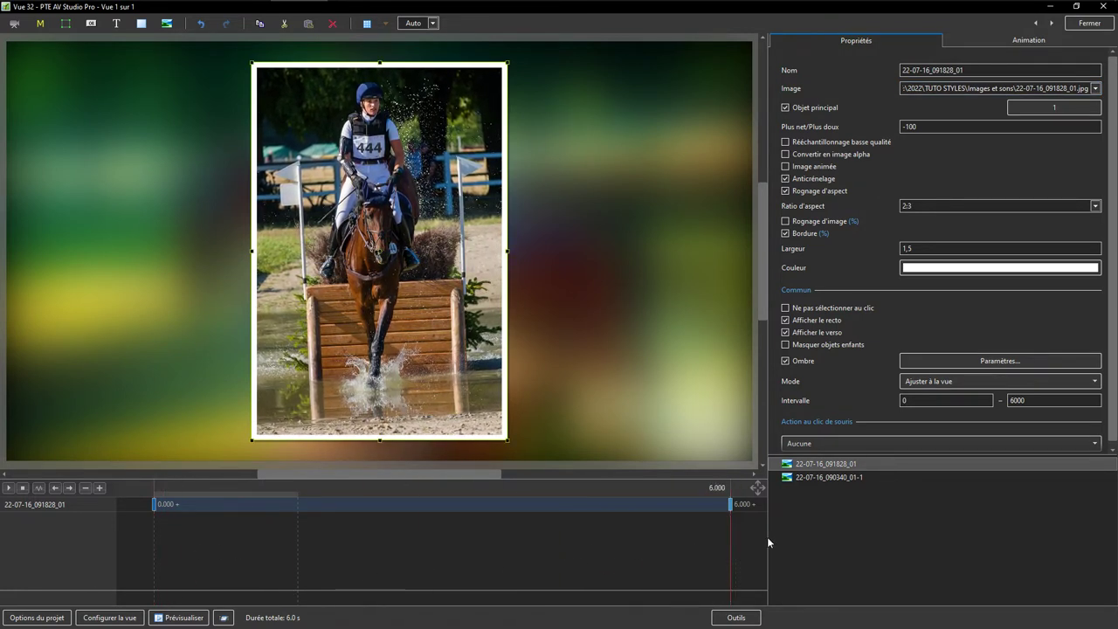
pyautogui.click(190, 574)
pyautogui.click(992, 39)
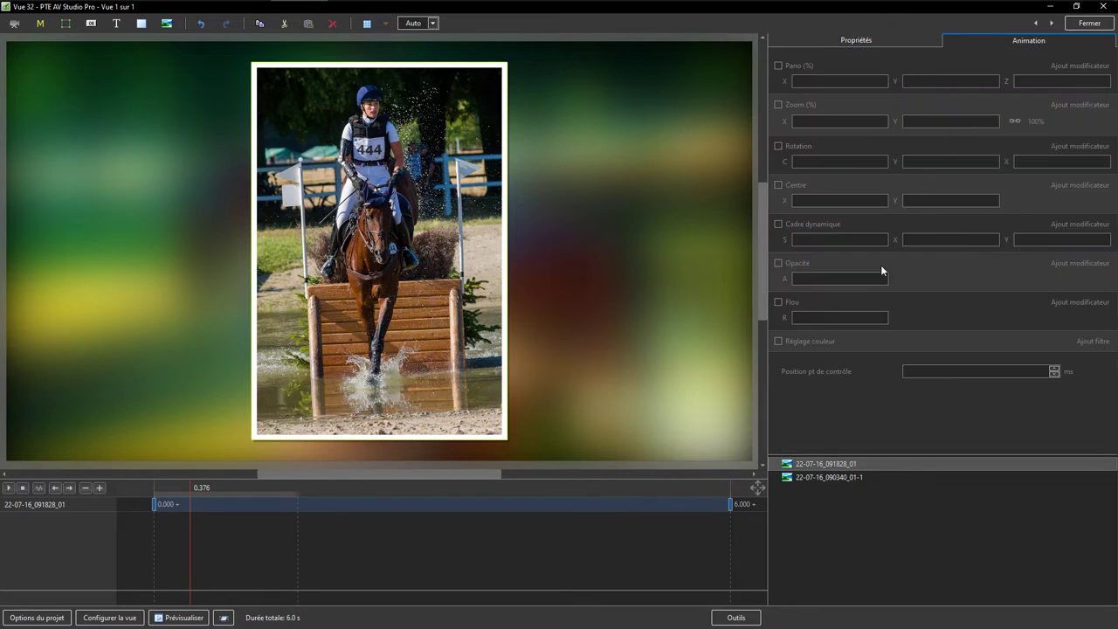
pyautogui.click(154, 504)
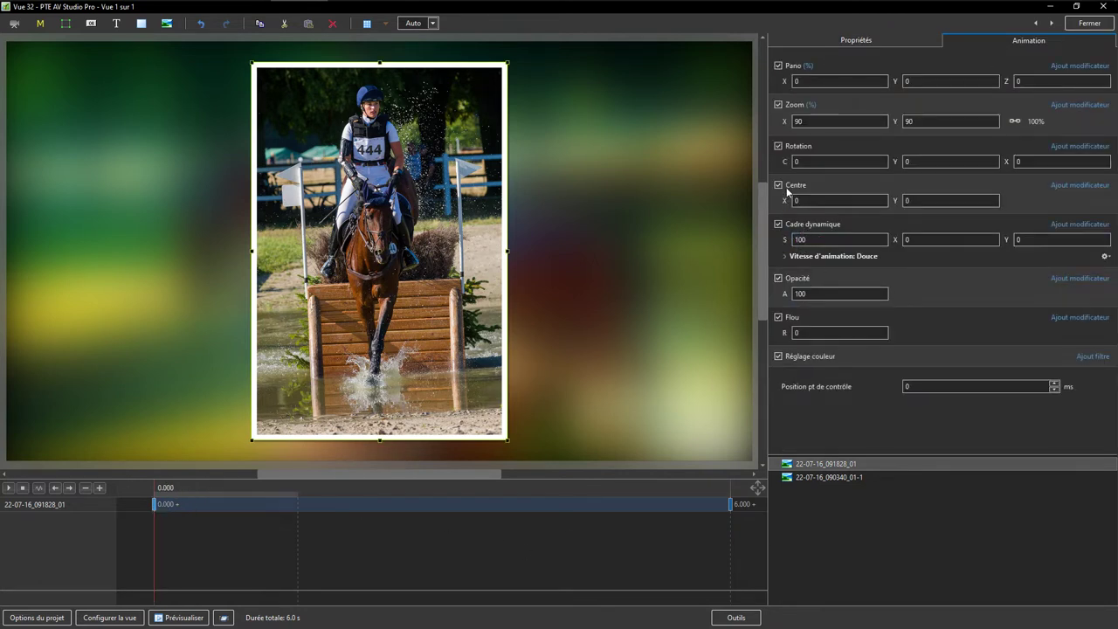
pyautogui.click(1076, 149)
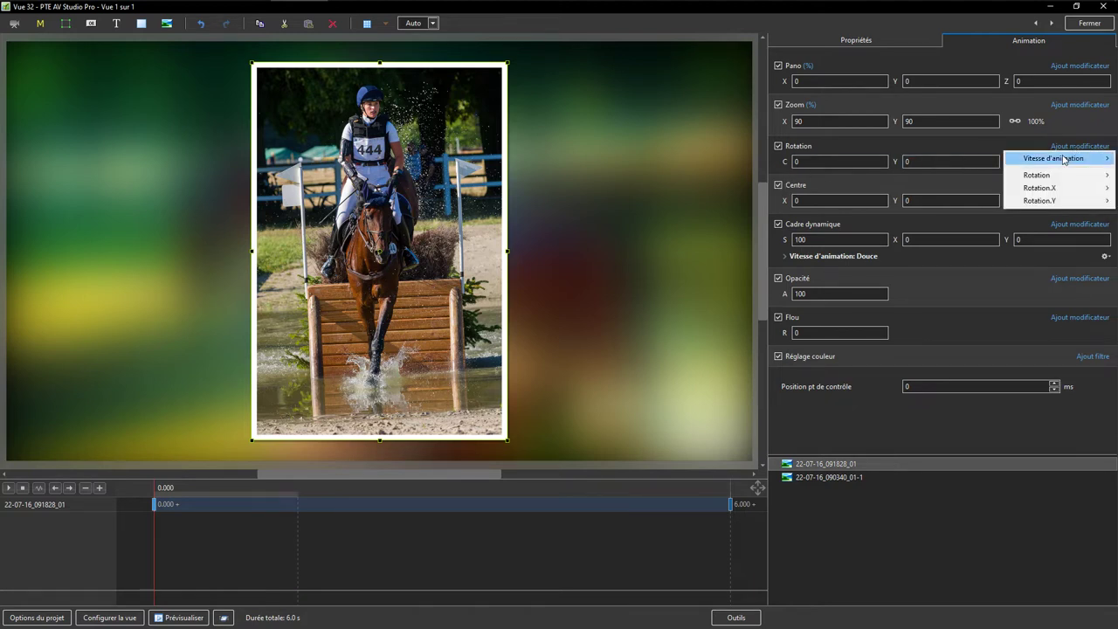
pyautogui.moveTo(1064, 161)
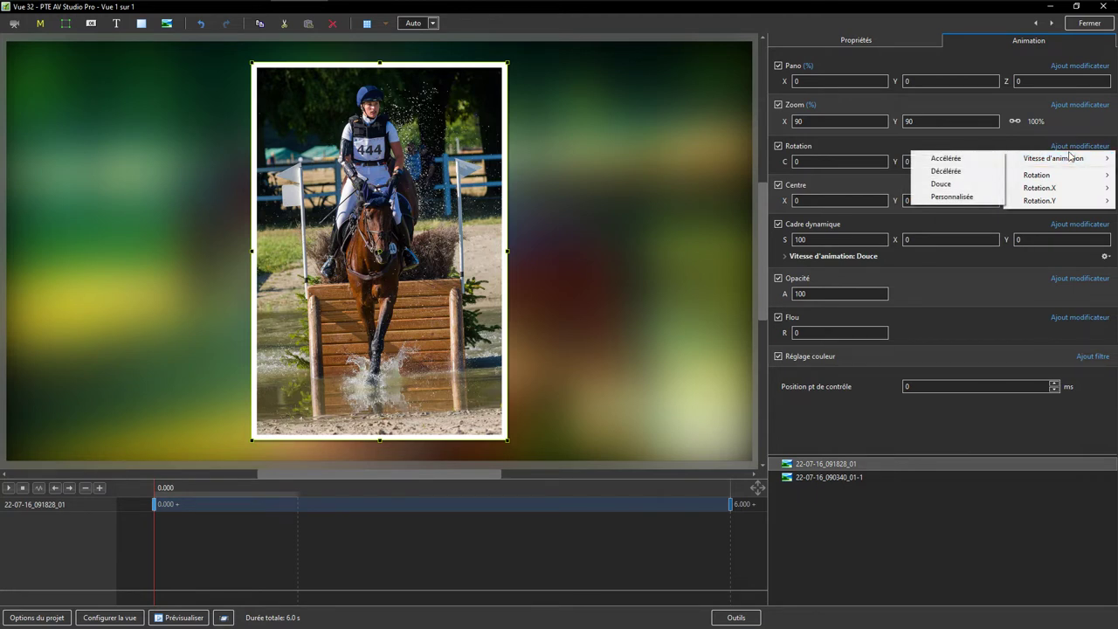
pyautogui.click(940, 184)
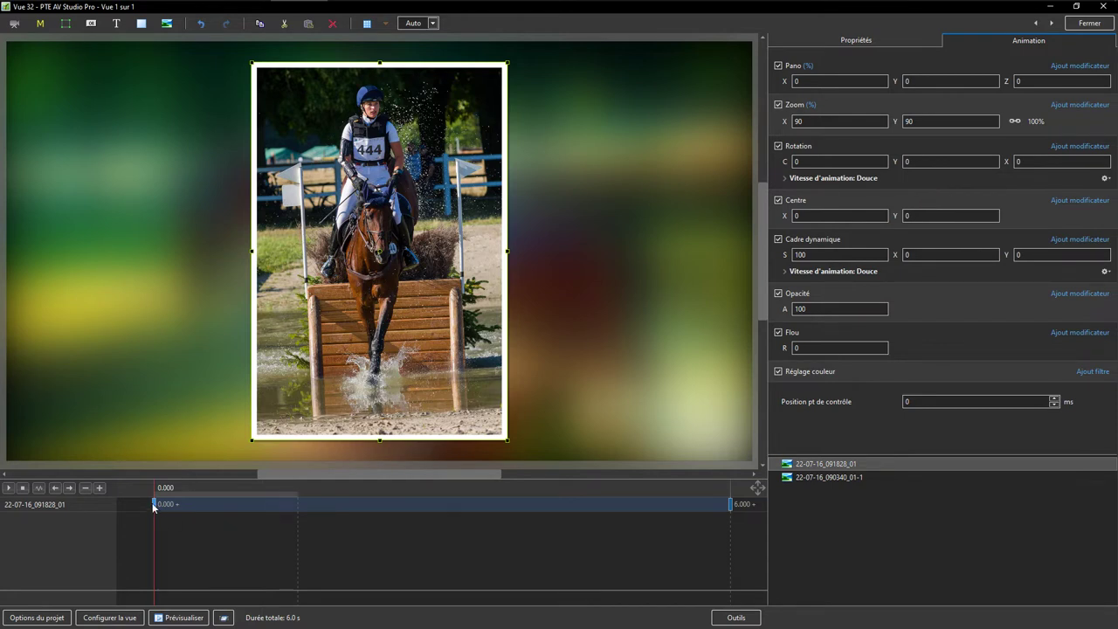
# Add an Oscillation modifier to the image's rotation angle and scrub the timeline to preview it
pyautogui.click(1106, 179)
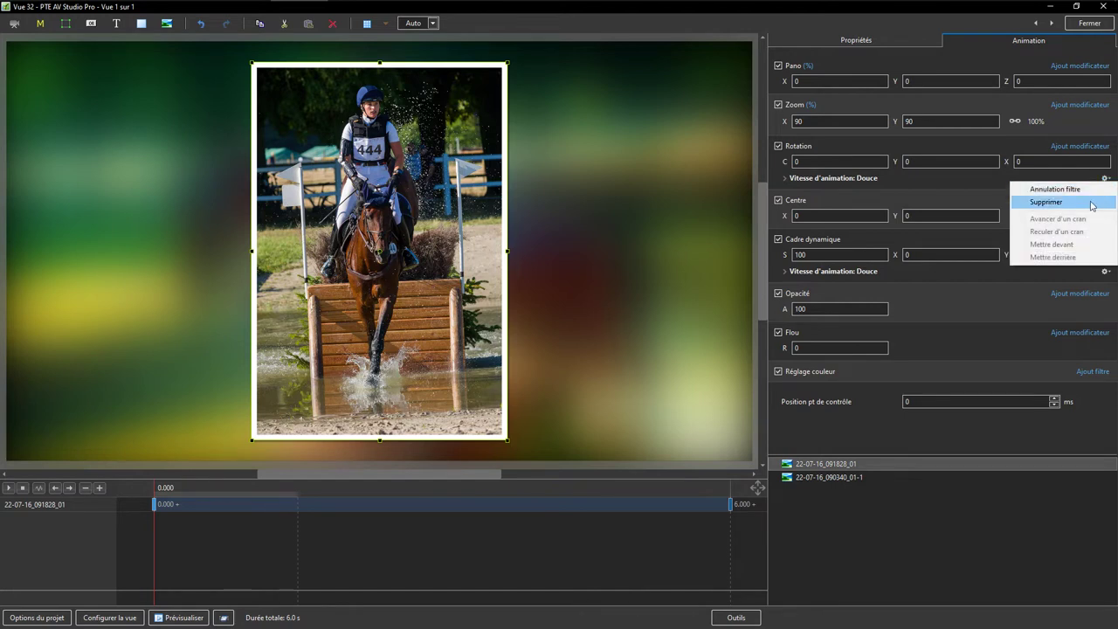
pyautogui.click(972, 174)
pyautogui.click(1083, 147)
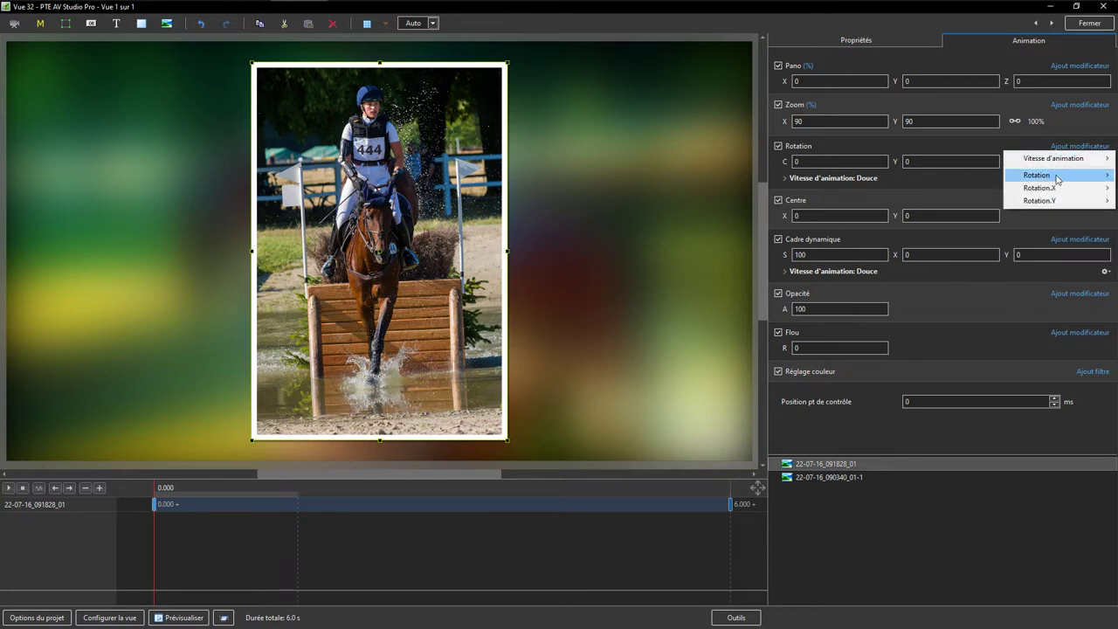
pyautogui.moveTo(1055, 180)
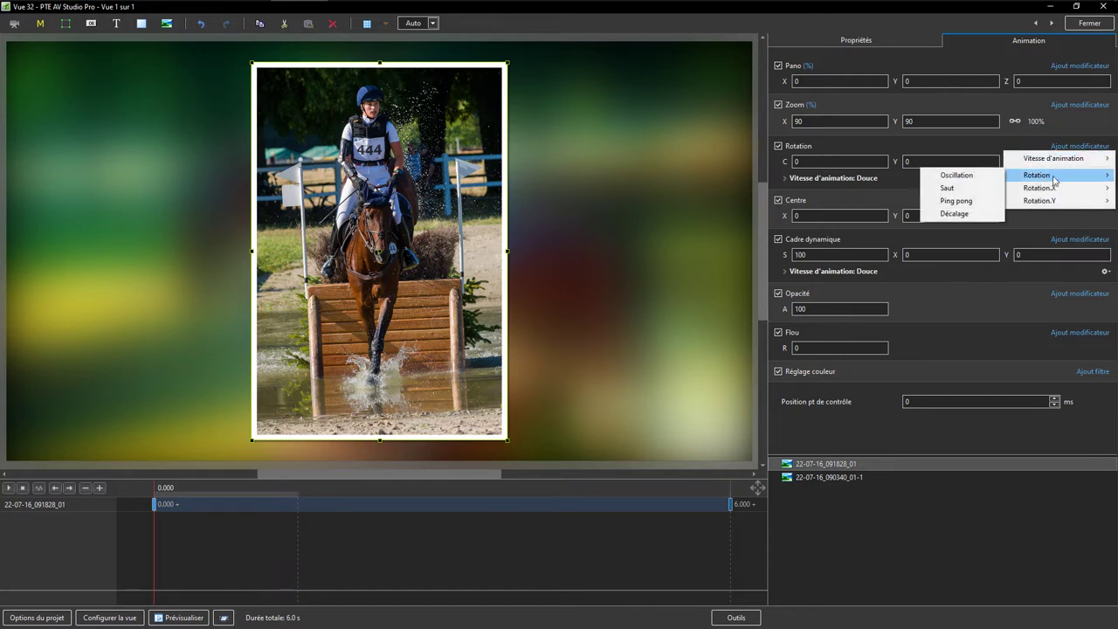
pyautogui.click(957, 176)
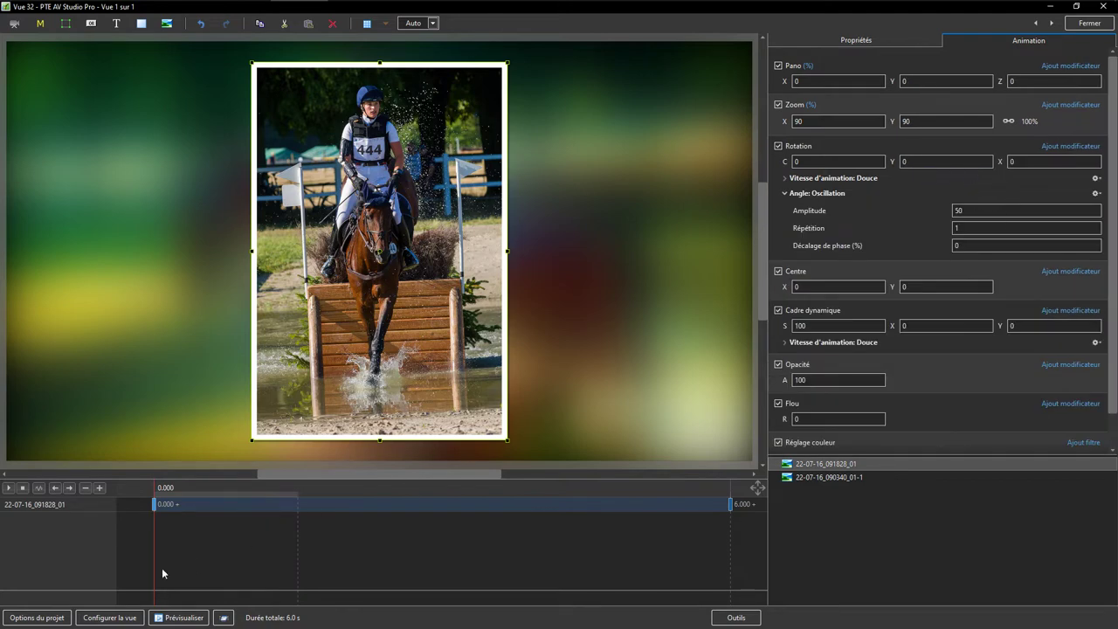
pyautogui.moveTo(150, 557)
pyautogui.mouseDown()
pyautogui.moveTo(653, 543)
pyautogui.moveTo(717, 559)
pyautogui.moveTo(137, 555)
pyautogui.mouseUp()
# Set the rotation oscillation's amplitude to 0.1 and preview the movement on the timeline
pyautogui.click(990, 210)
pyautogui.doubleClick(990, 210)
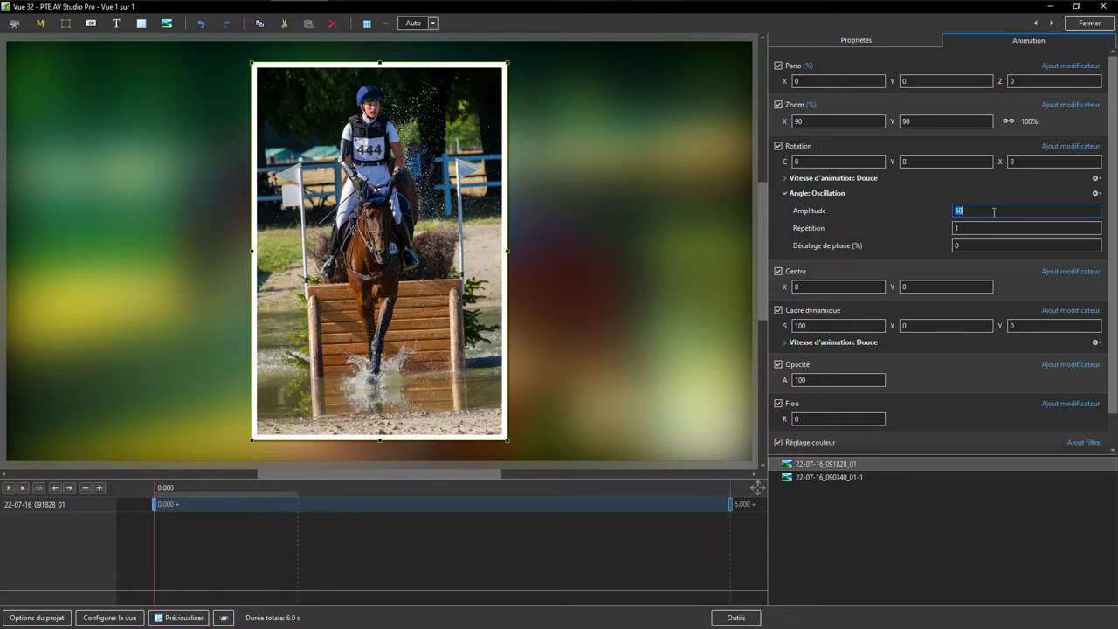
pyautogui.write('0.1')
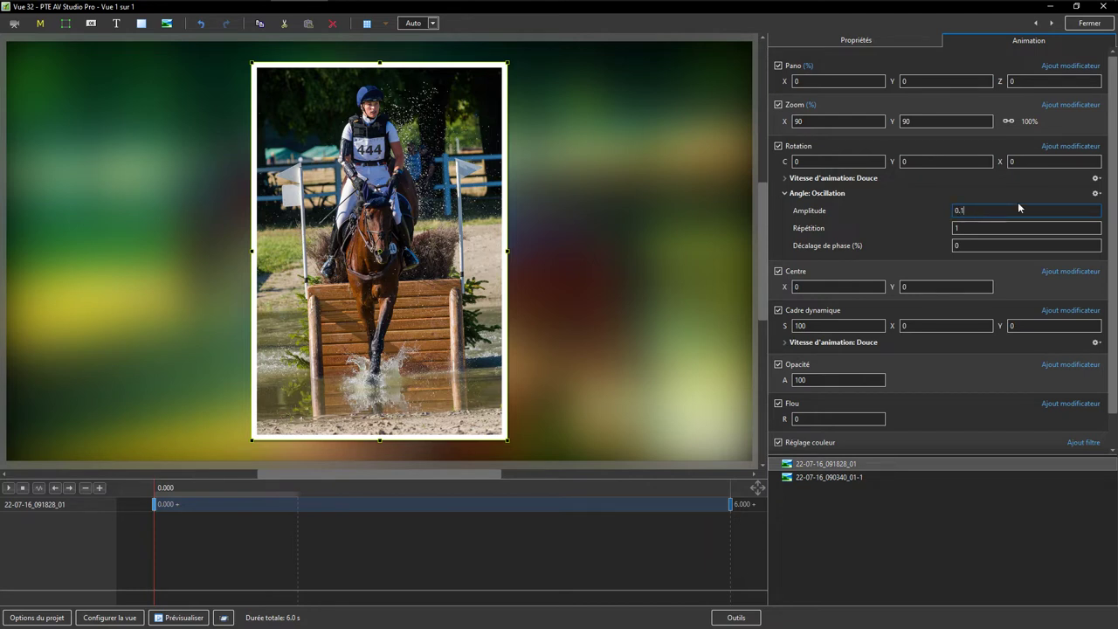
pyautogui.doubleClick(972, 227)
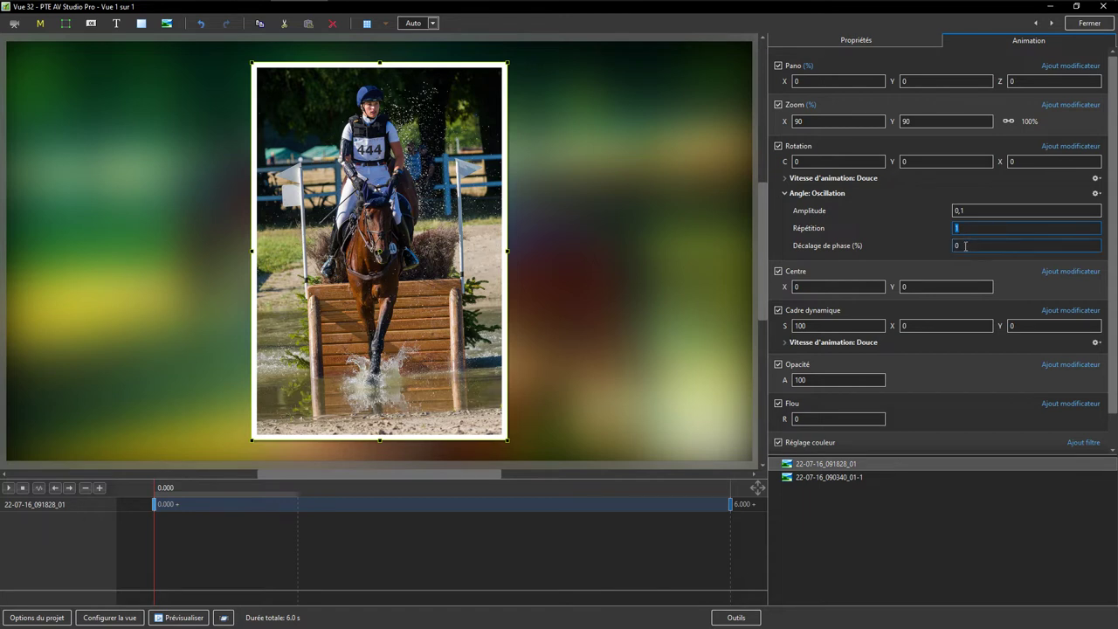
pyautogui.moveTo(158, 552); pyautogui.dragTo(132, 549)
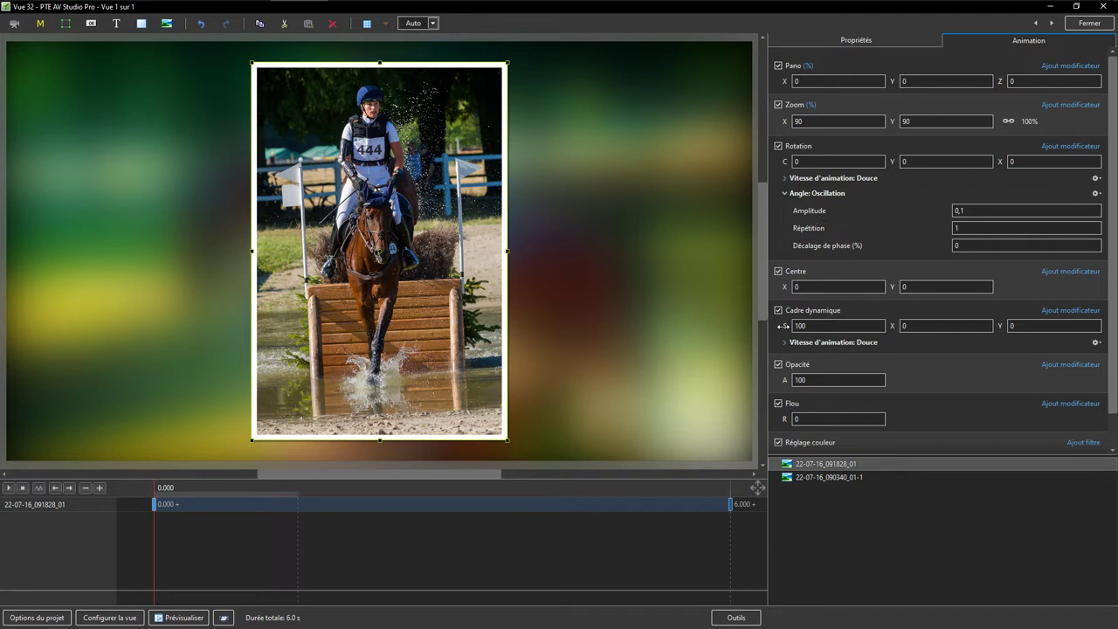
# Duplicate the 22-07-16_091828_01 image object in the object list
pyautogui.click(829, 465)
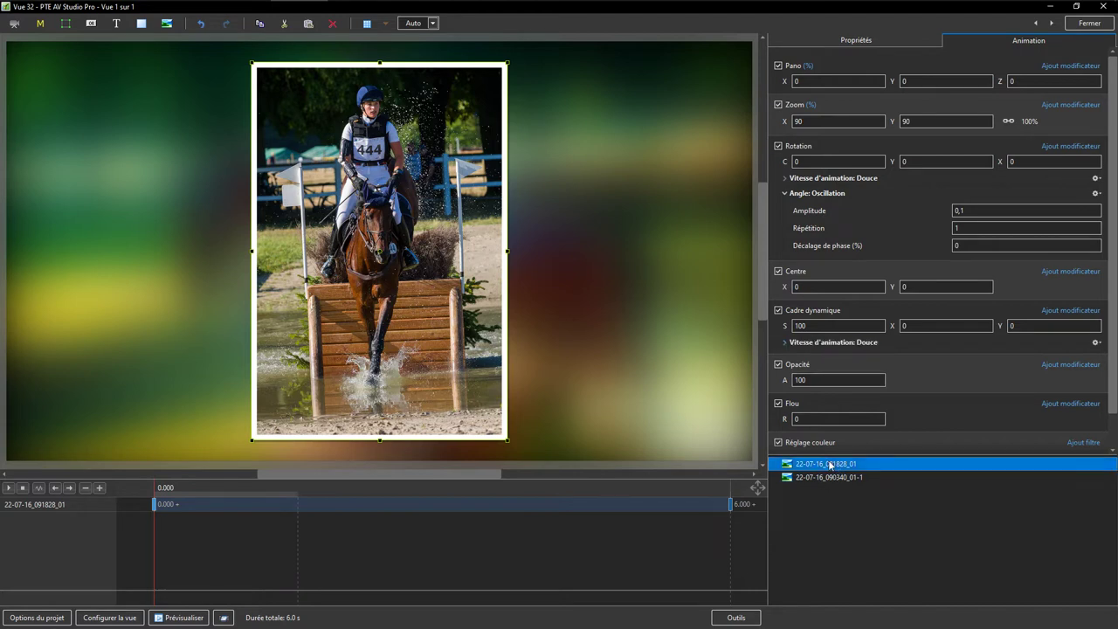
pyautogui.click(851, 566)
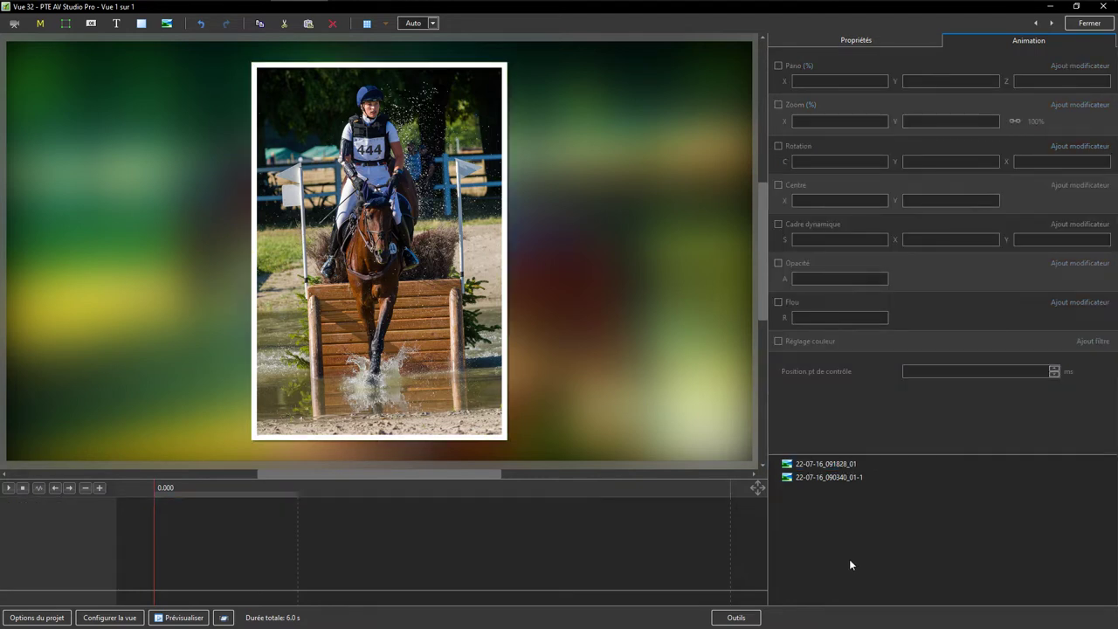
pyautogui.hotkey('ctrl', 'v')
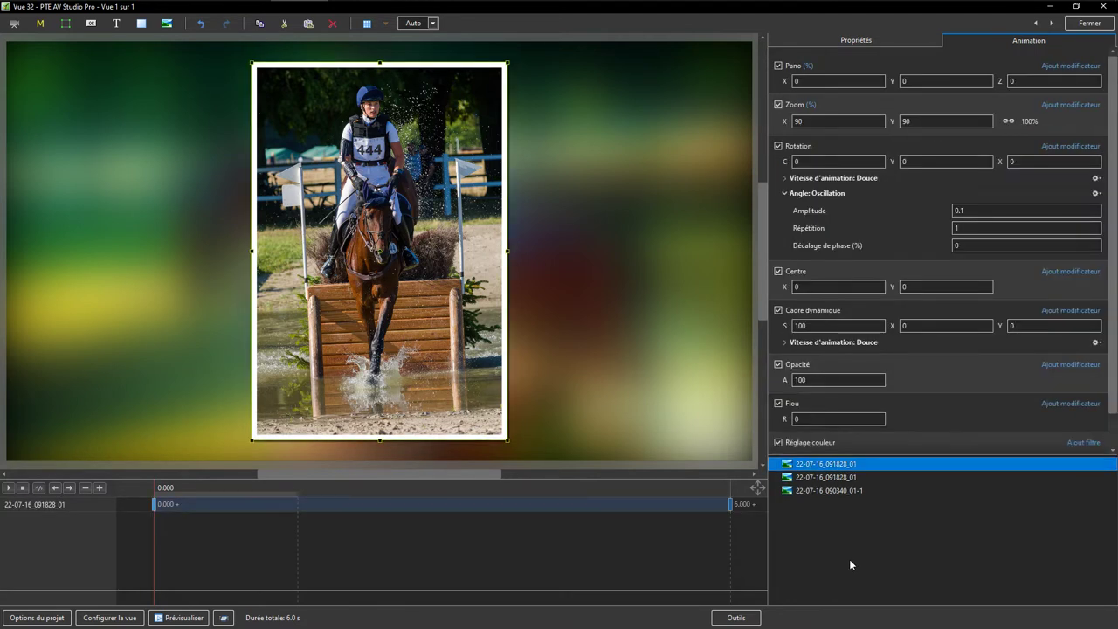
# Compare the properties of the two 22-07-16_091828_01 objects and leave the lower one selected
pyautogui.click(856, 40)
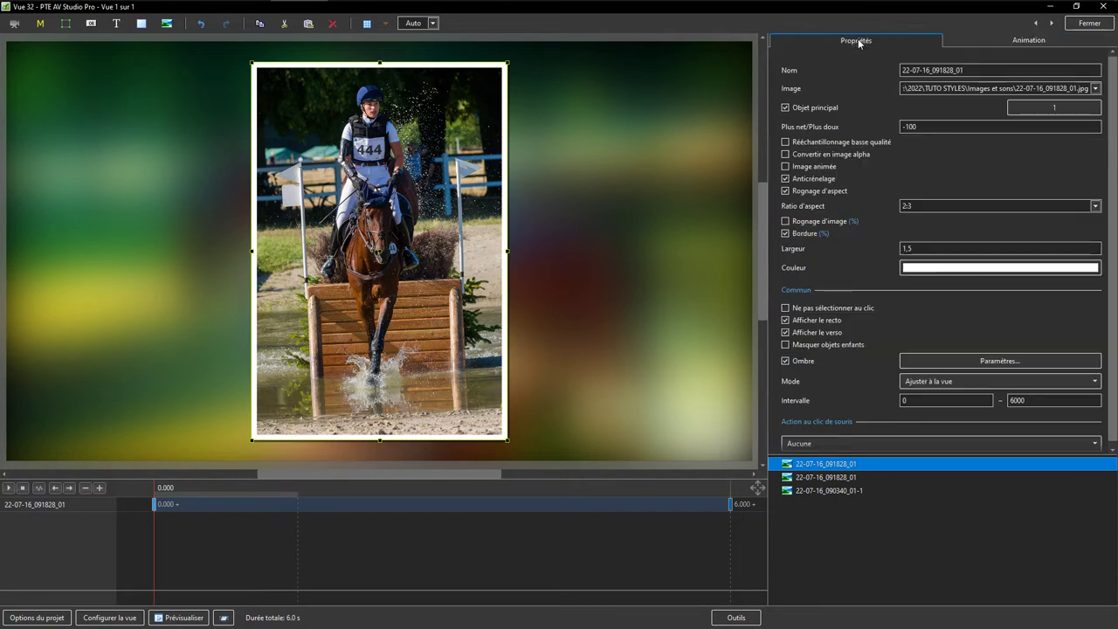
pyautogui.click(811, 476)
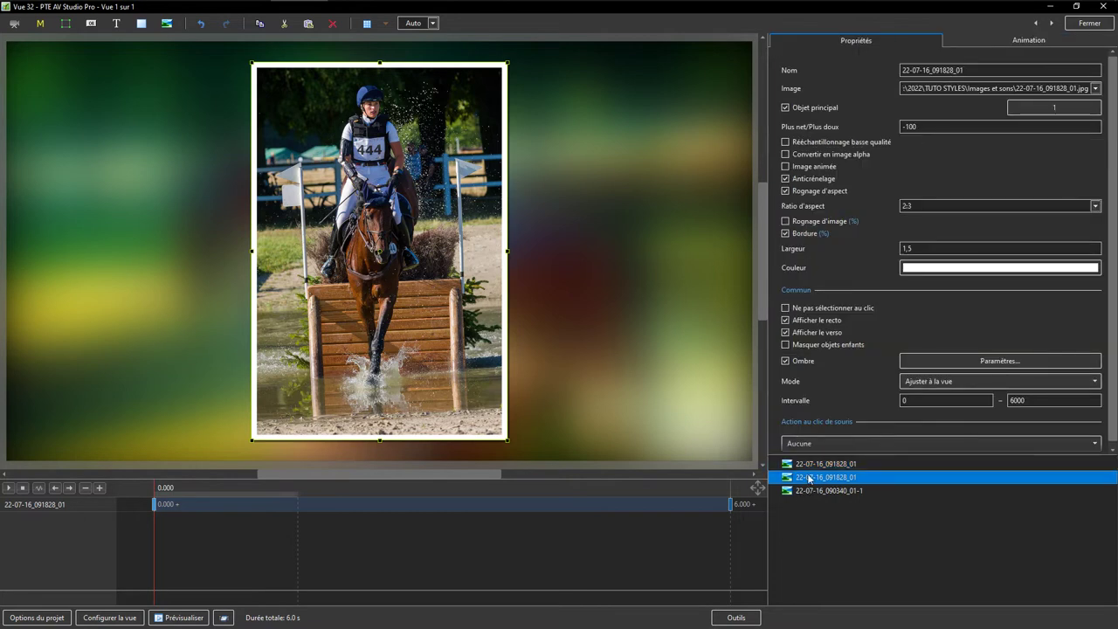
pyautogui.click(807, 463)
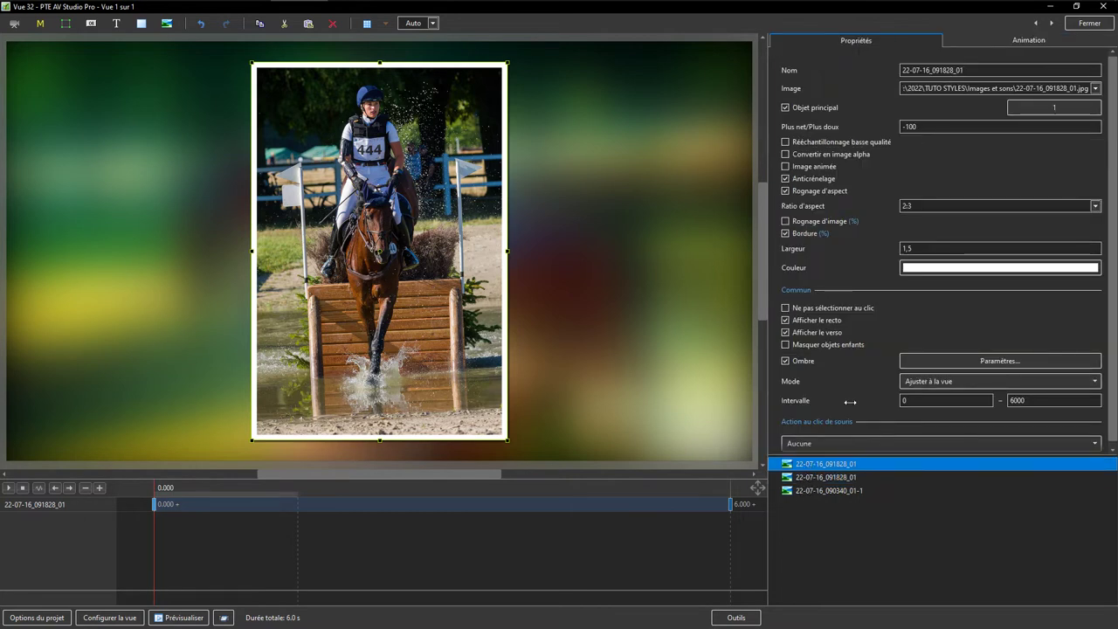
pyautogui.click(824, 478)
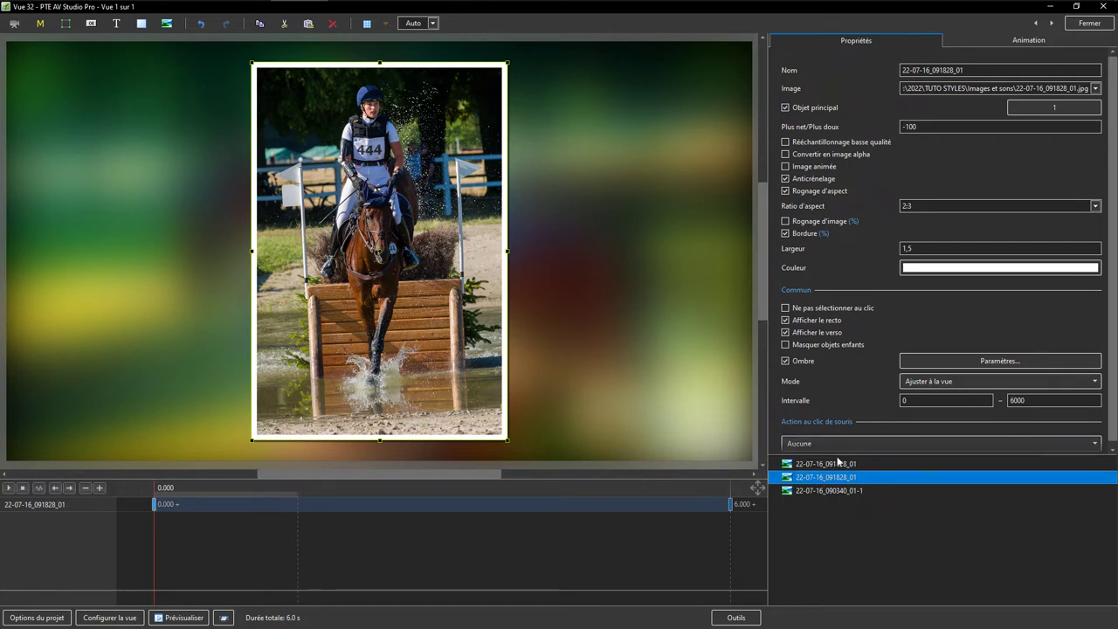
# Set the lower 22-07-16_091828_01 object's main object index to 2 and compare it with the upper object
pyautogui.click(1070, 105)
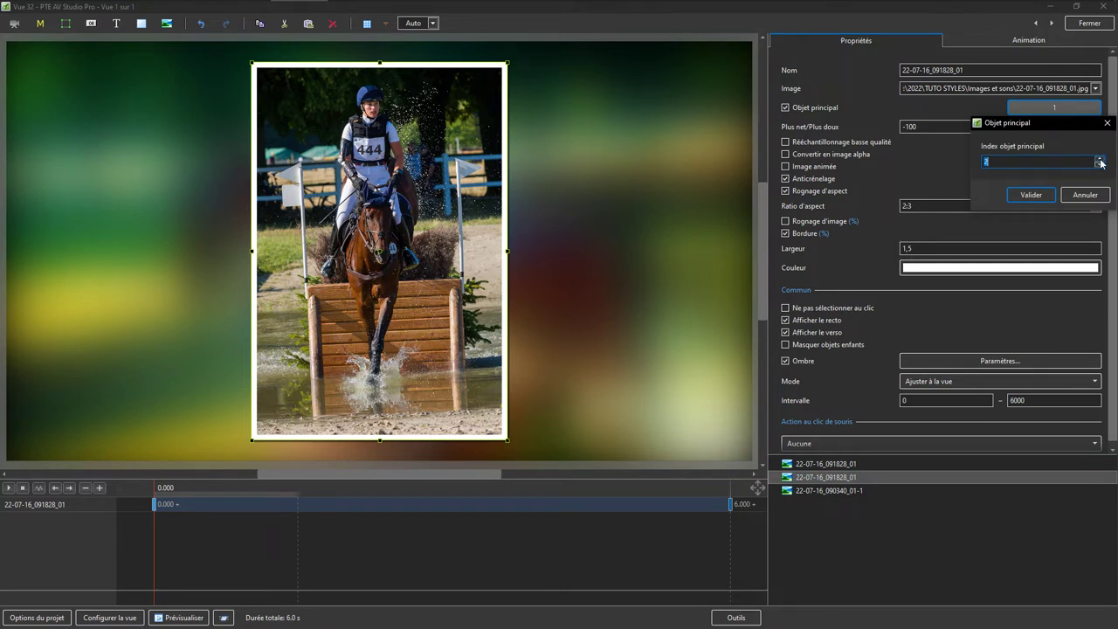
pyautogui.click(1034, 195)
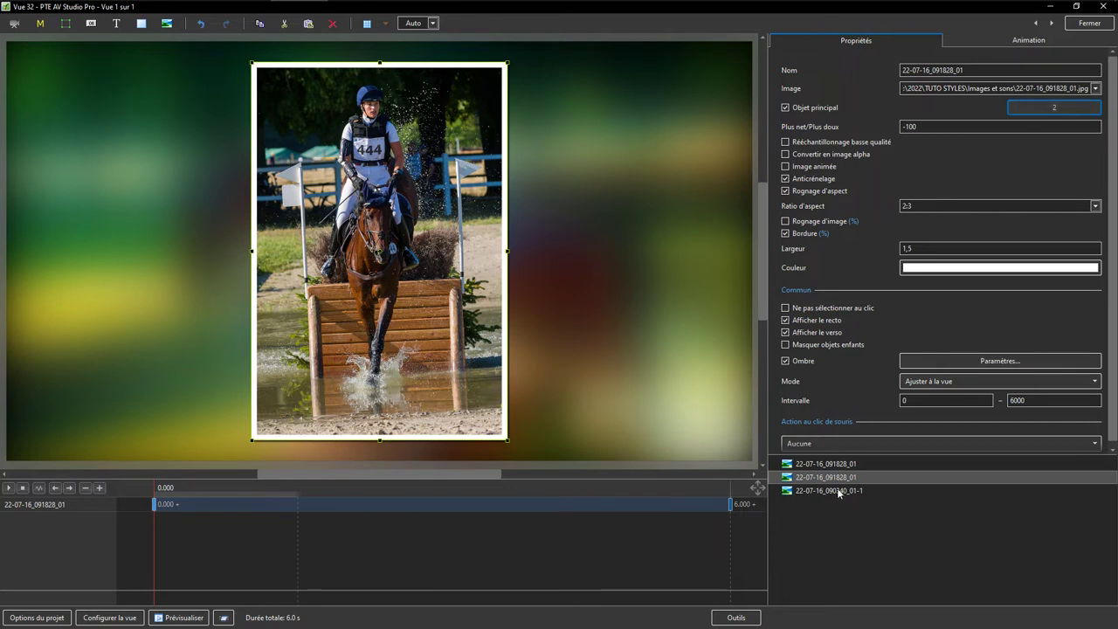
pyautogui.click(825, 465)
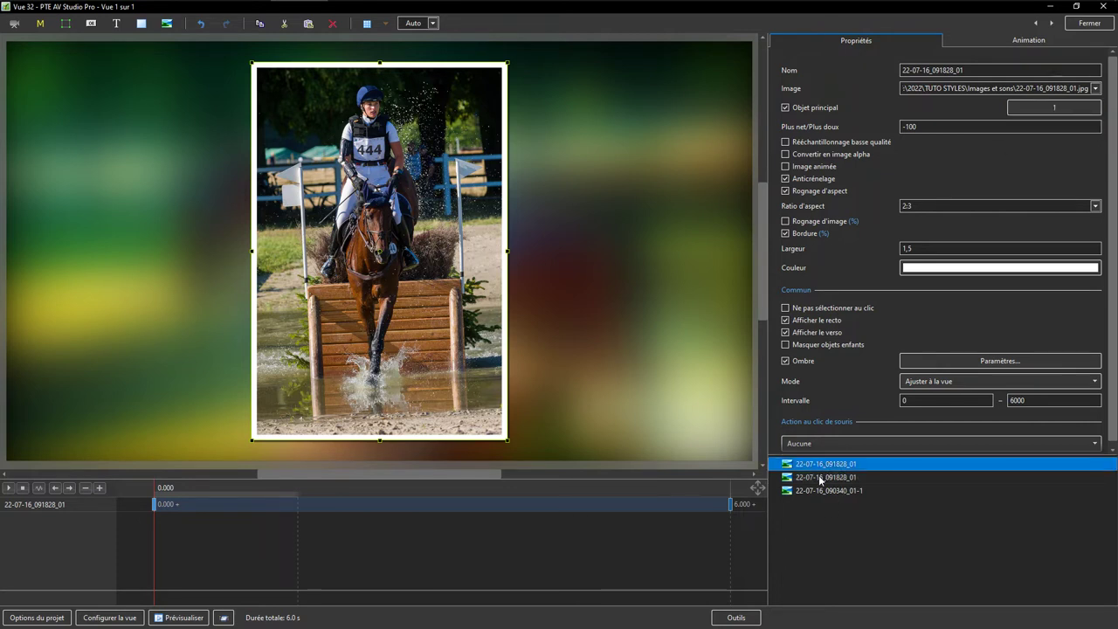
pyautogui.click(821, 478)
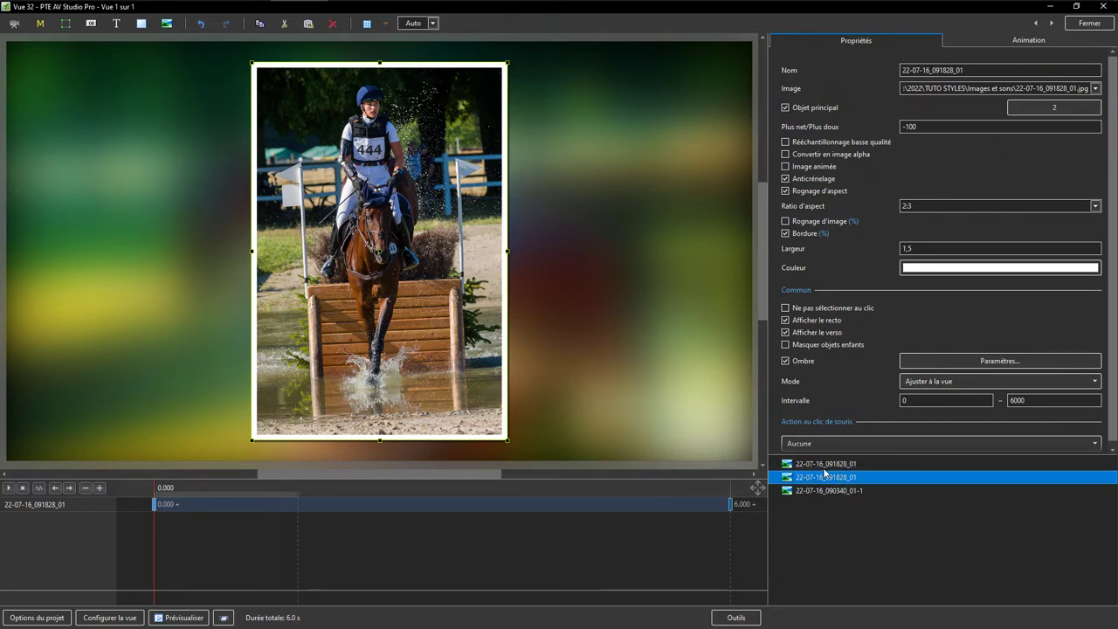
# Replace the lower duplicate's source image with 22-07-16_092315_02-1.jpg
pyautogui.click(1098, 88)
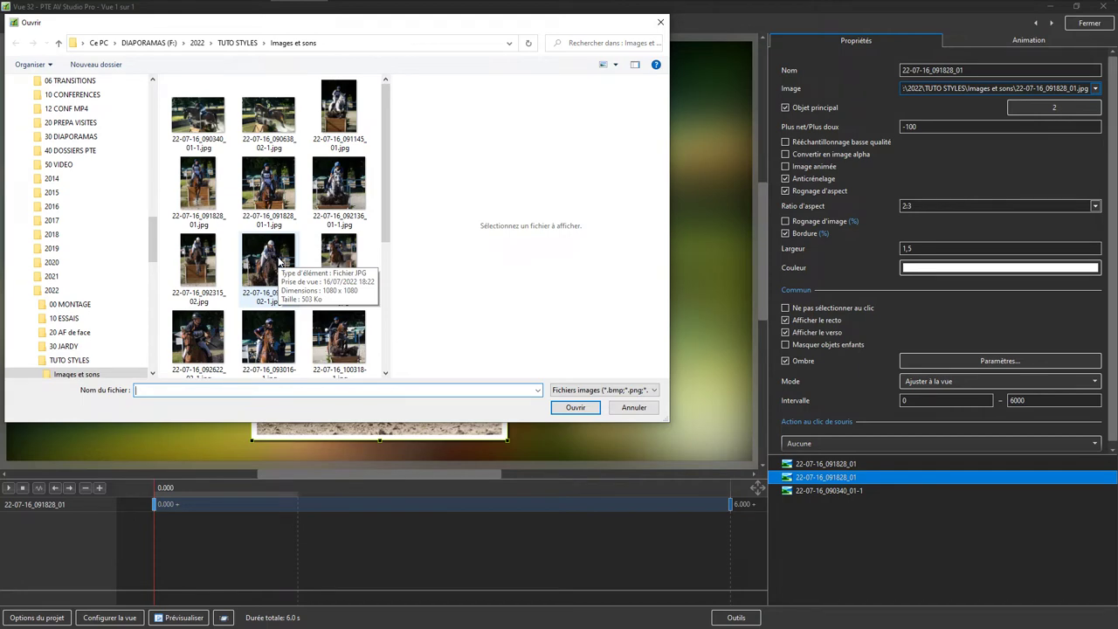
pyautogui.click(280, 262)
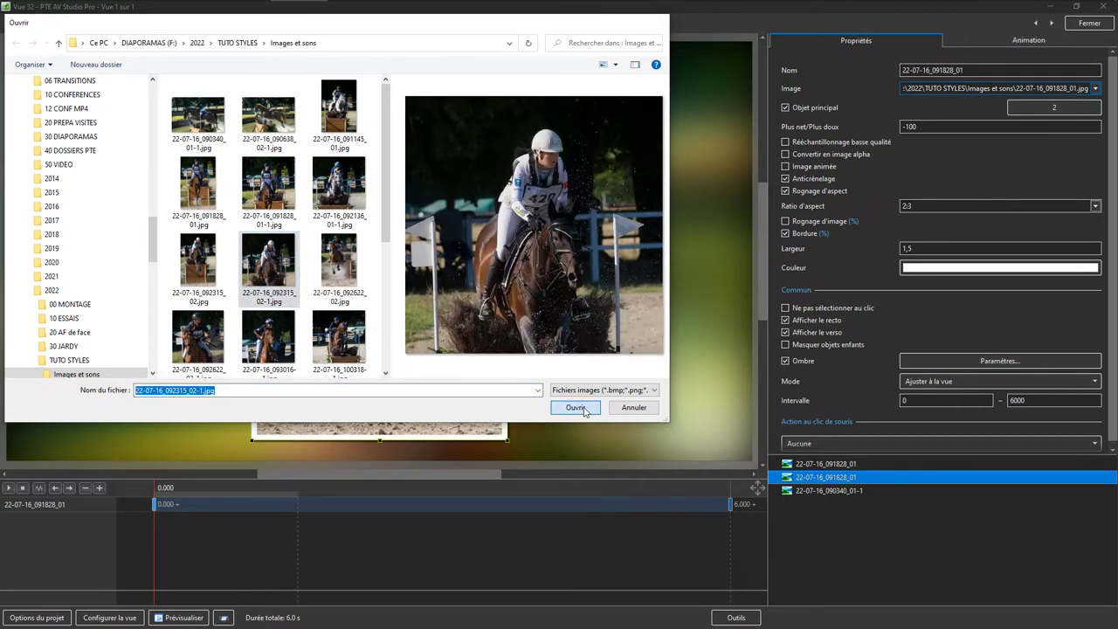
pyautogui.click(576, 408)
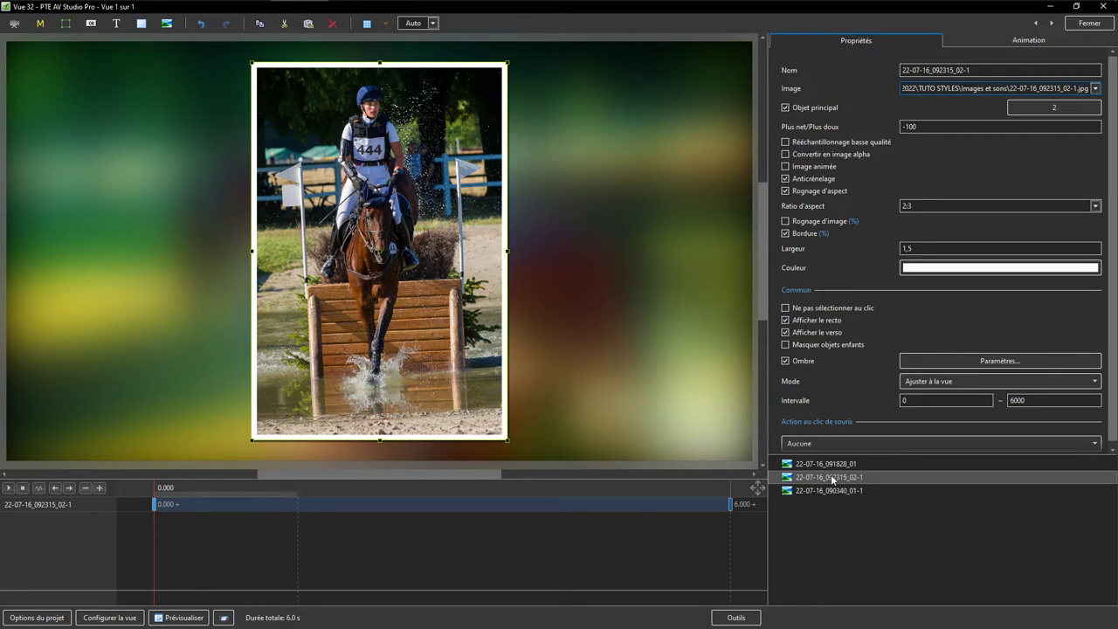
# Set the horizontal pan to 45 for 22-07-16_092315_02-1 and to -45 for 22-07-16_091828_01
pyautogui.click(983, 35)
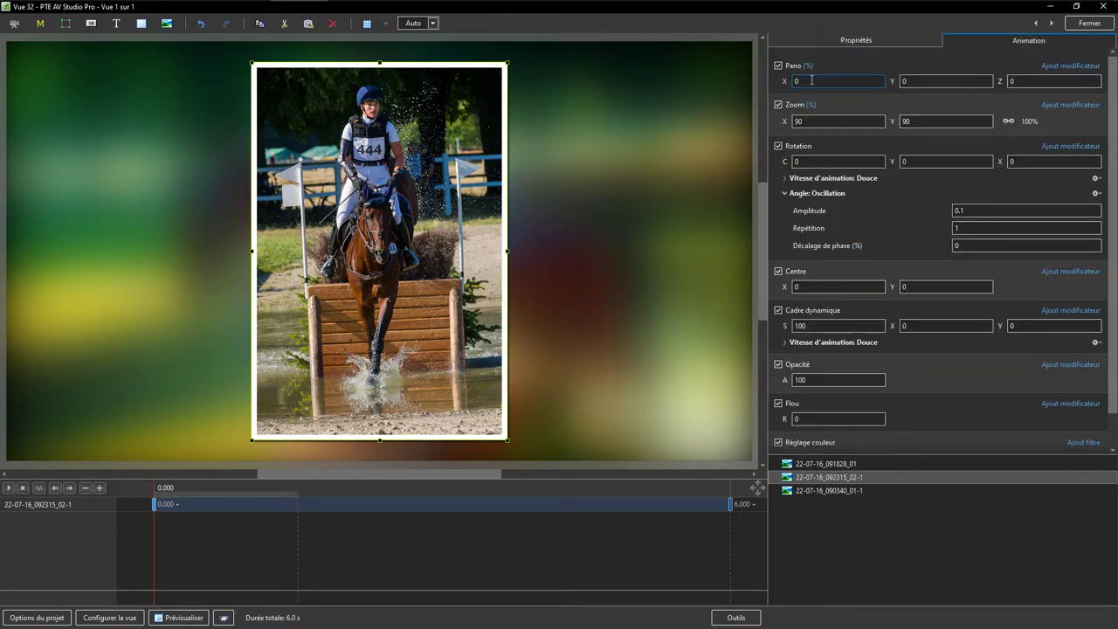
pyautogui.write('45')
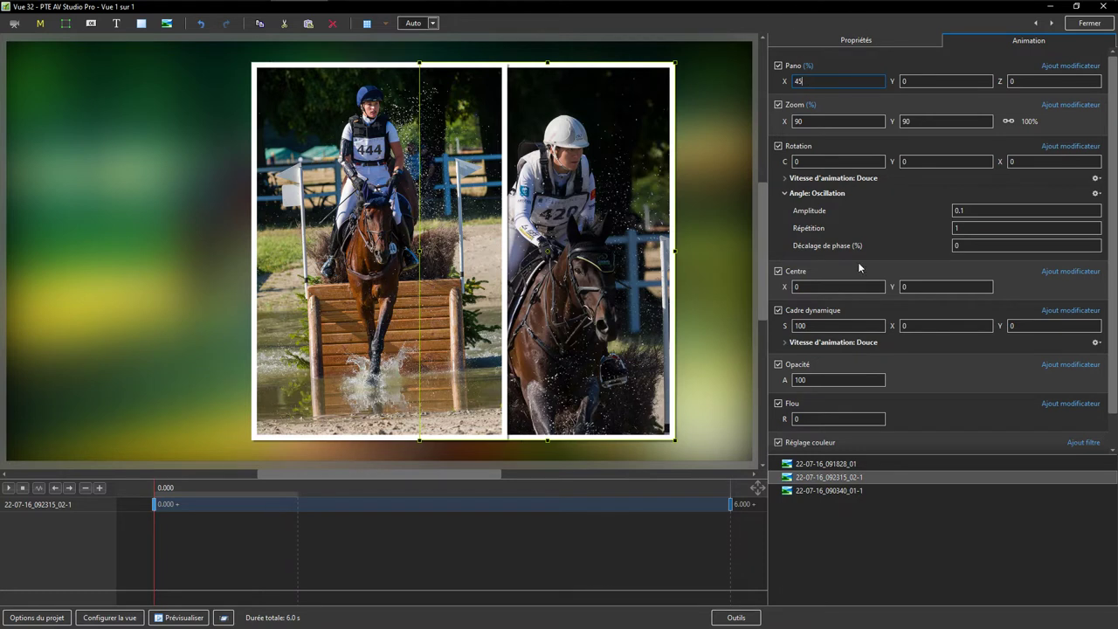
pyautogui.click(835, 464)
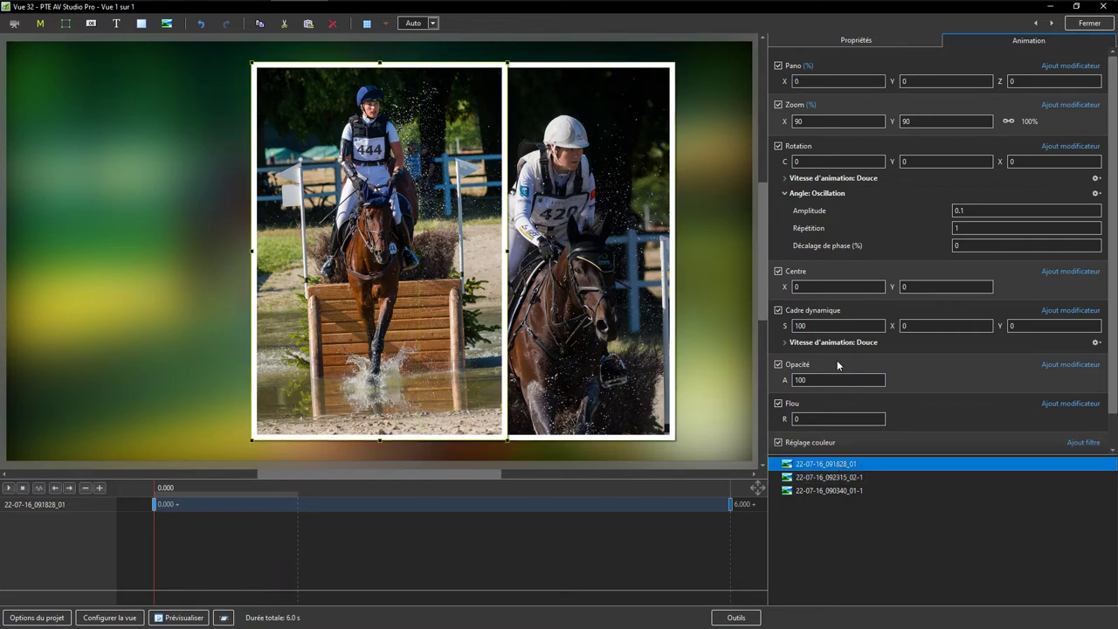
pyautogui.click(819, 82)
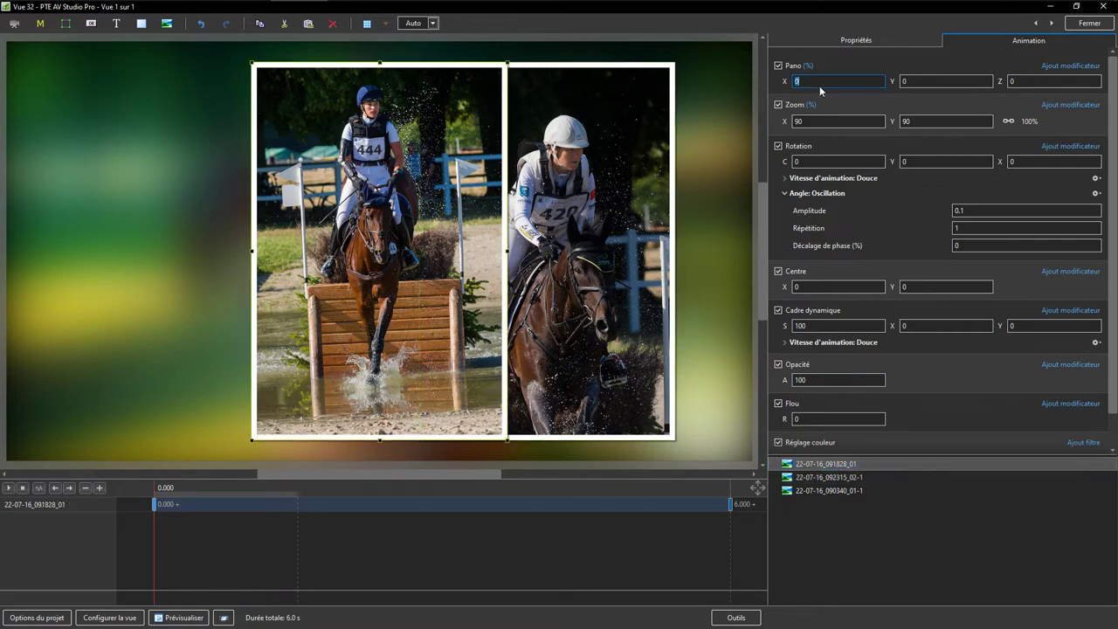
pyautogui.write('-45')
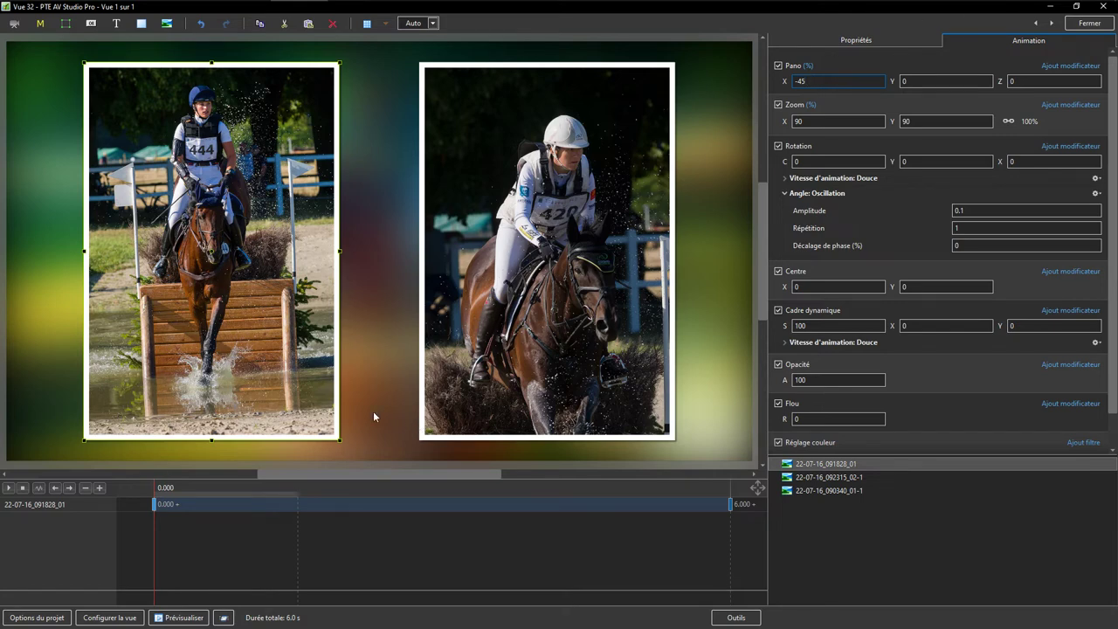
# Scrub the timeline to preview both images oscillating and return to the start
pyautogui.click(159, 535)
pyautogui.click(265, 543)
pyautogui.moveTo(285, 548); pyautogui.dragTo(154, 504)
pyautogui.click(154, 504)
# Set the rotation oscillation's phase offset to 30% for 22-07-16_092315_02-1 and preview the movement on the timeline
pyautogui.click(814, 479)
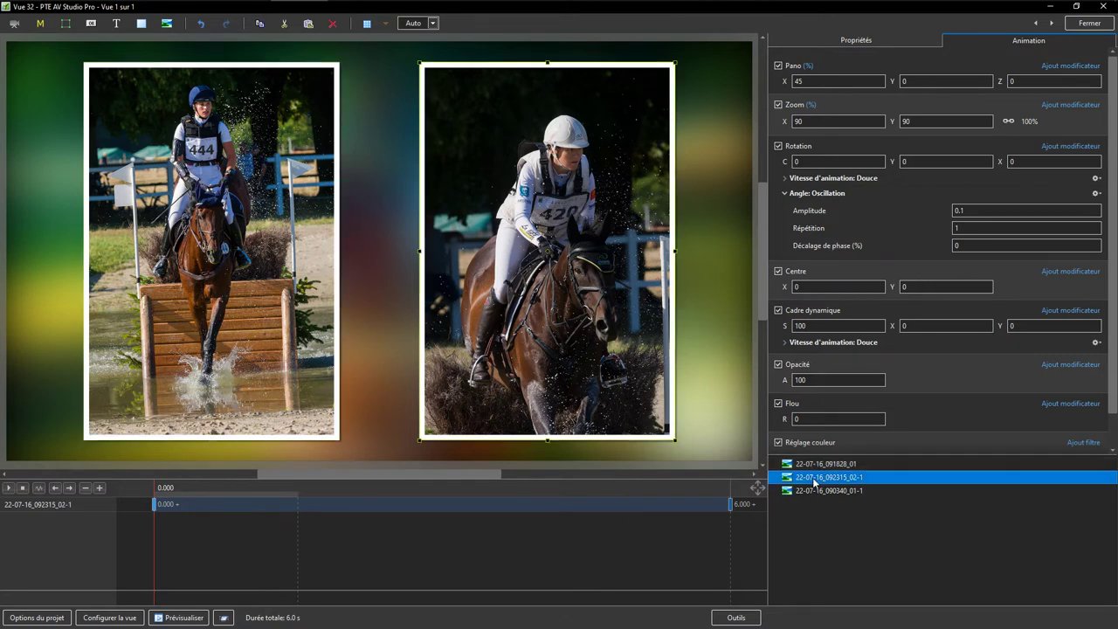
pyautogui.click(1004, 232)
pyautogui.click(963, 245)
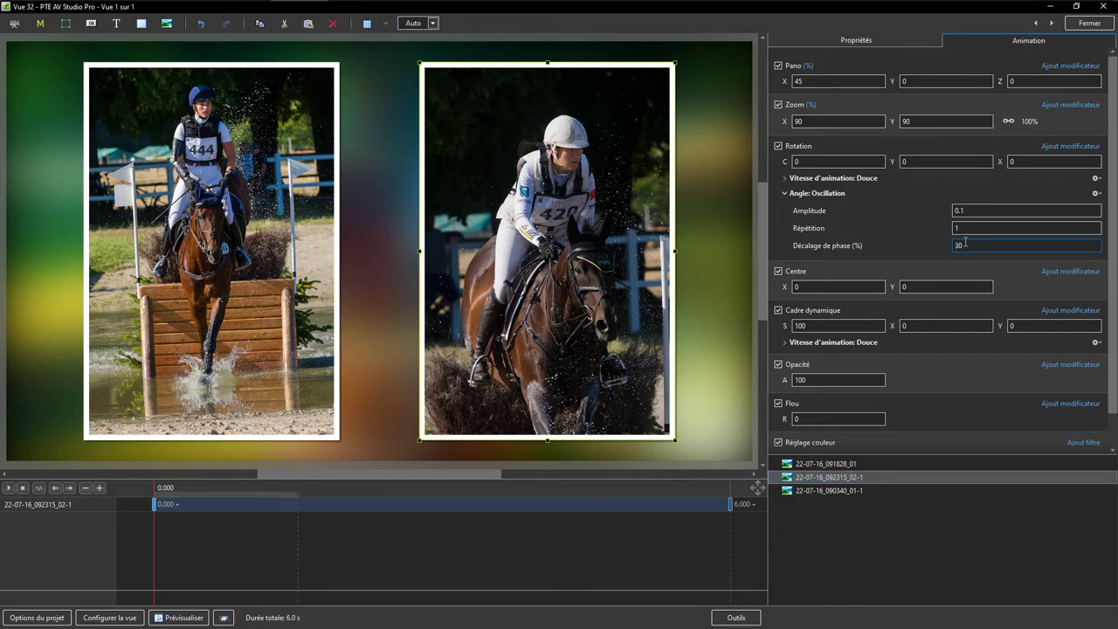
pyautogui.click(965, 228)
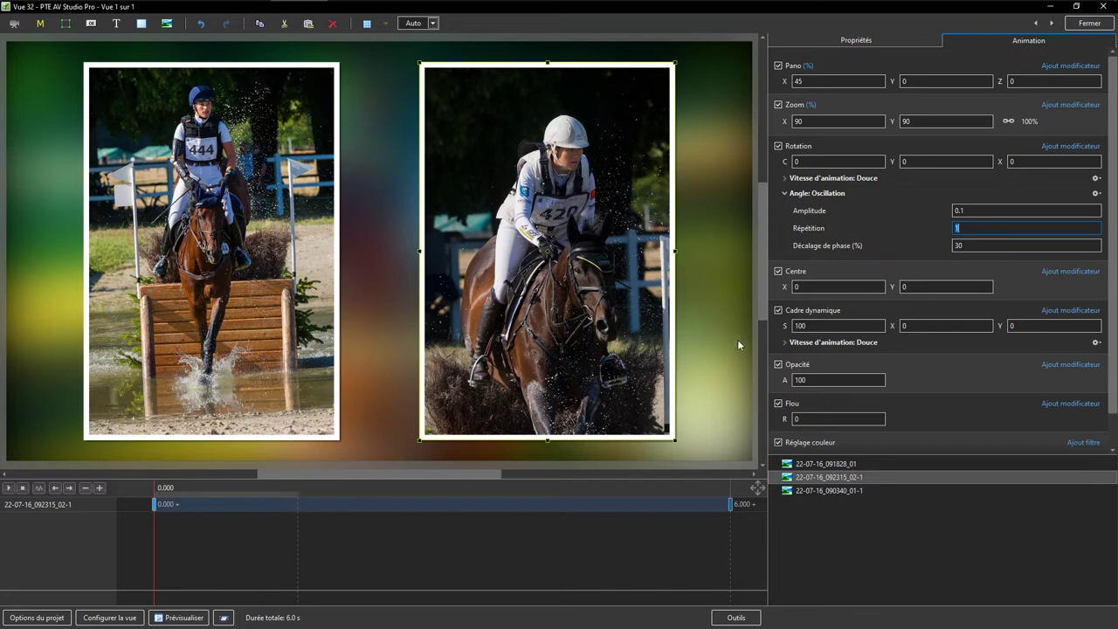
pyautogui.moveTo(147, 535)
pyautogui.mouseDown()
pyautogui.moveTo(346, 527)
pyautogui.moveTo(535, 541)
pyautogui.moveTo(641, 530)
pyautogui.moveTo(170, 548)
pyautogui.moveTo(699, 545)
pyautogui.moveTo(134, 547)
pyautogui.mouseUp()
pyautogui.click(959, 286)
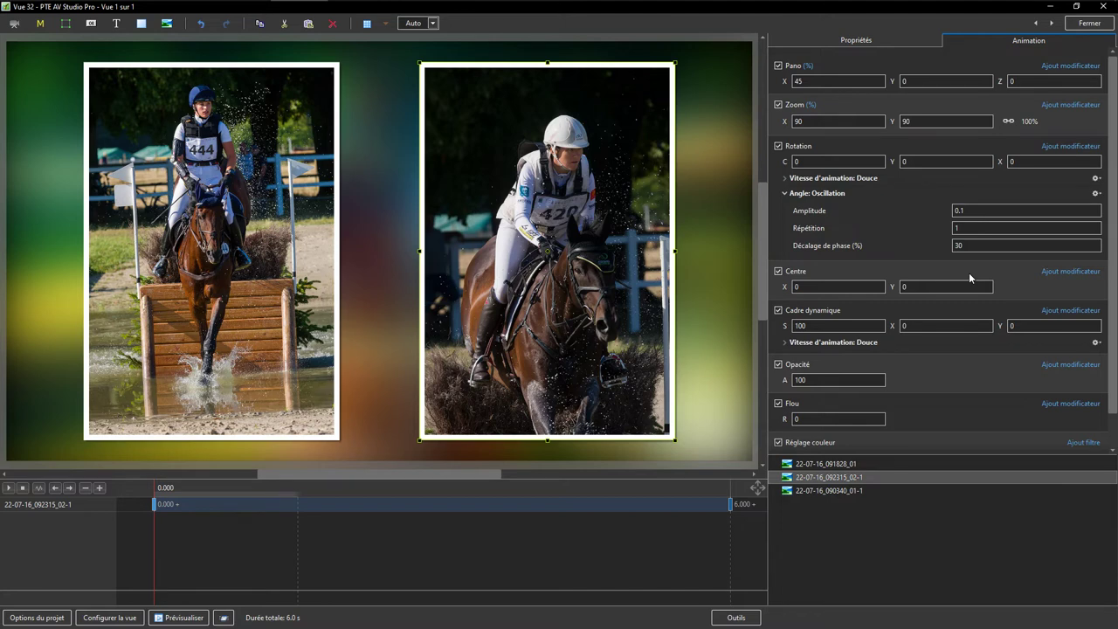
# Close the object editor and save the project as Photo Bordure 2.pte, overwriting the existing file
pyautogui.click(1088, 23)
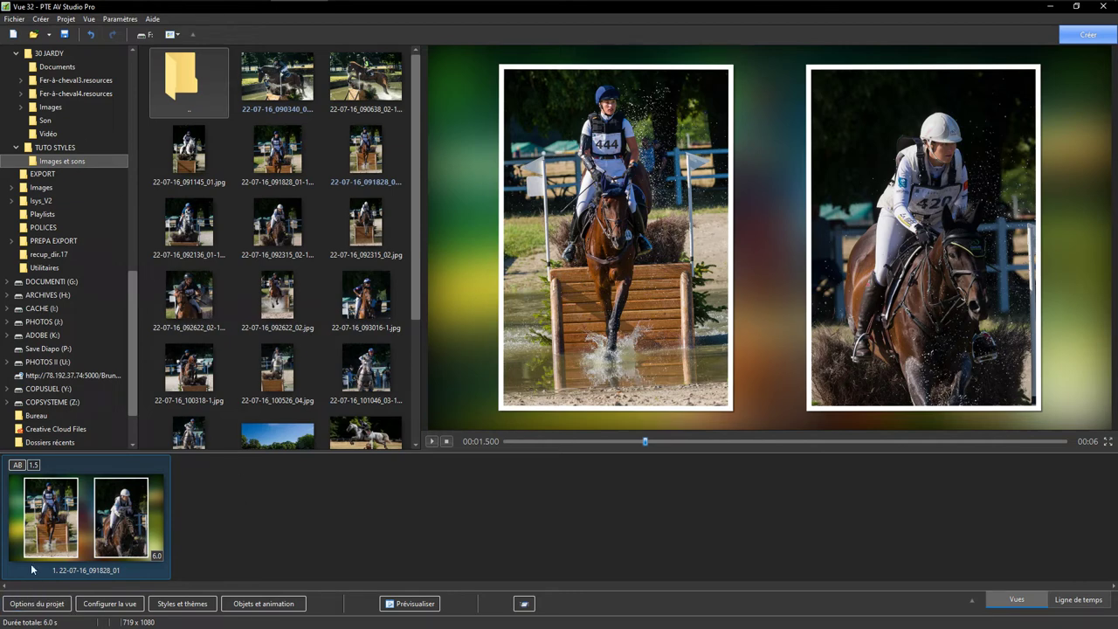
pyautogui.click(15, 19)
pyautogui.click(47, 75)
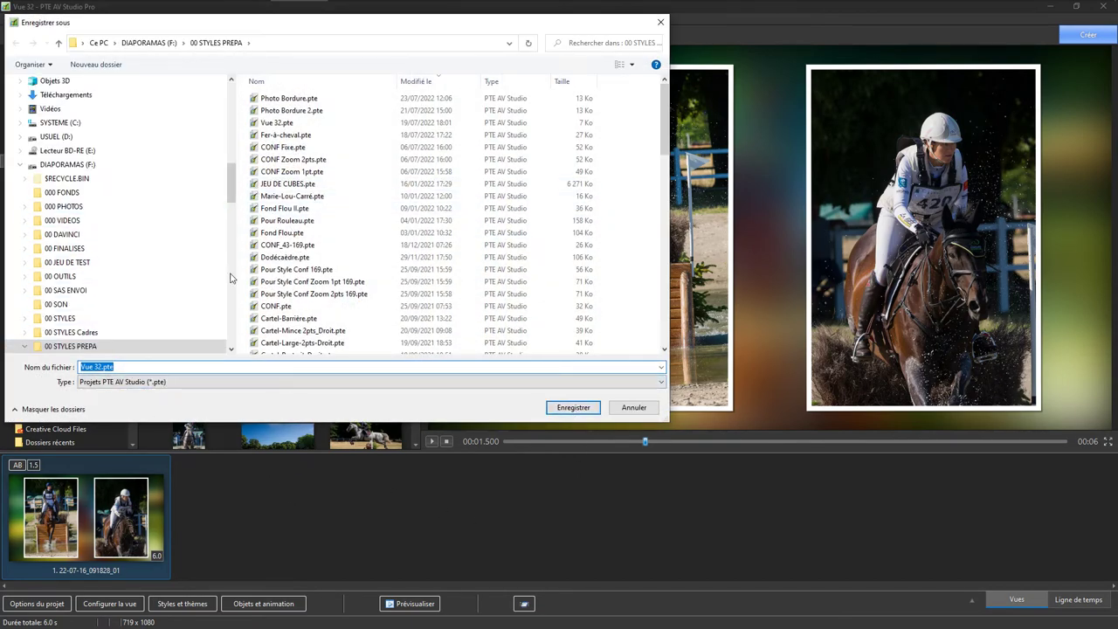
pyautogui.click(277, 111)
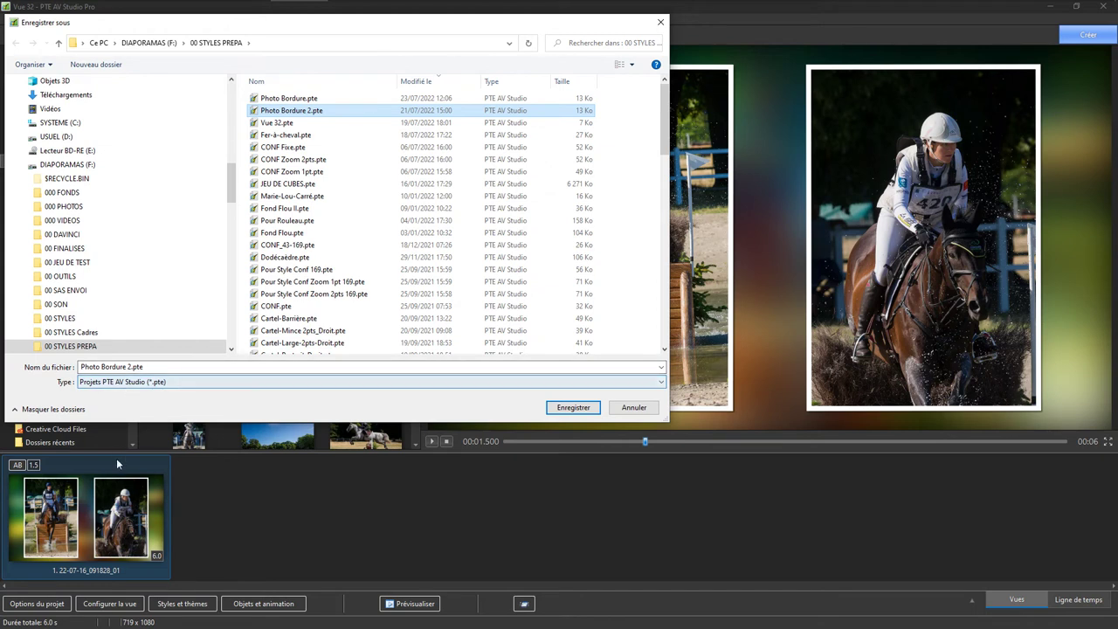
pyautogui.click(573, 408)
pyautogui.click(601, 325)
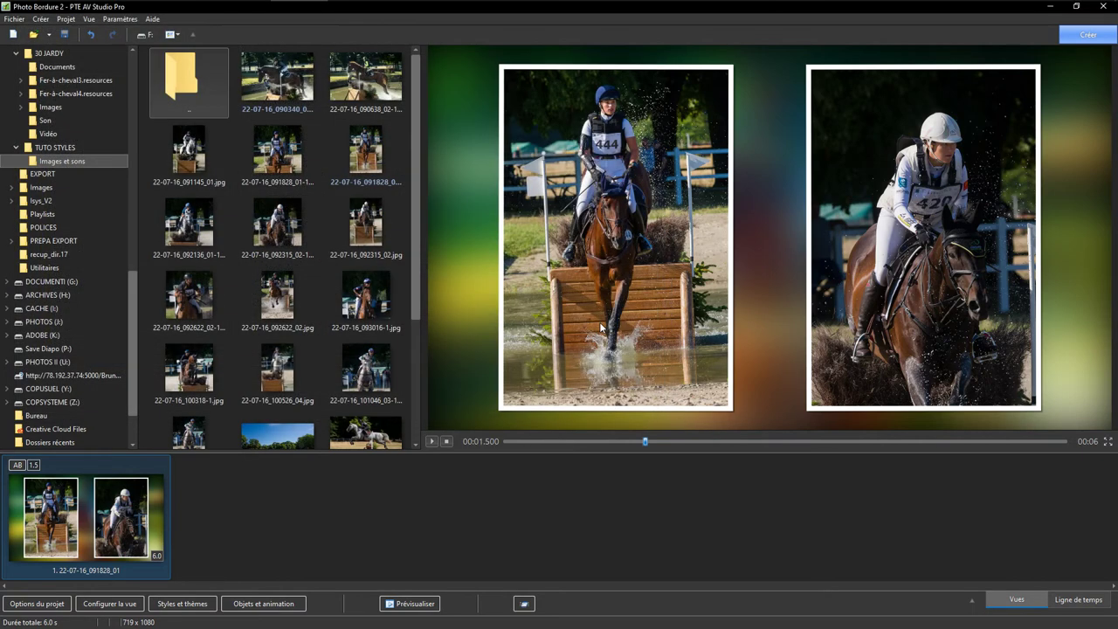
# Start creating a style from the slide in the Diapositif category and name it Photo Bordure 2
pyautogui.click(181, 604)
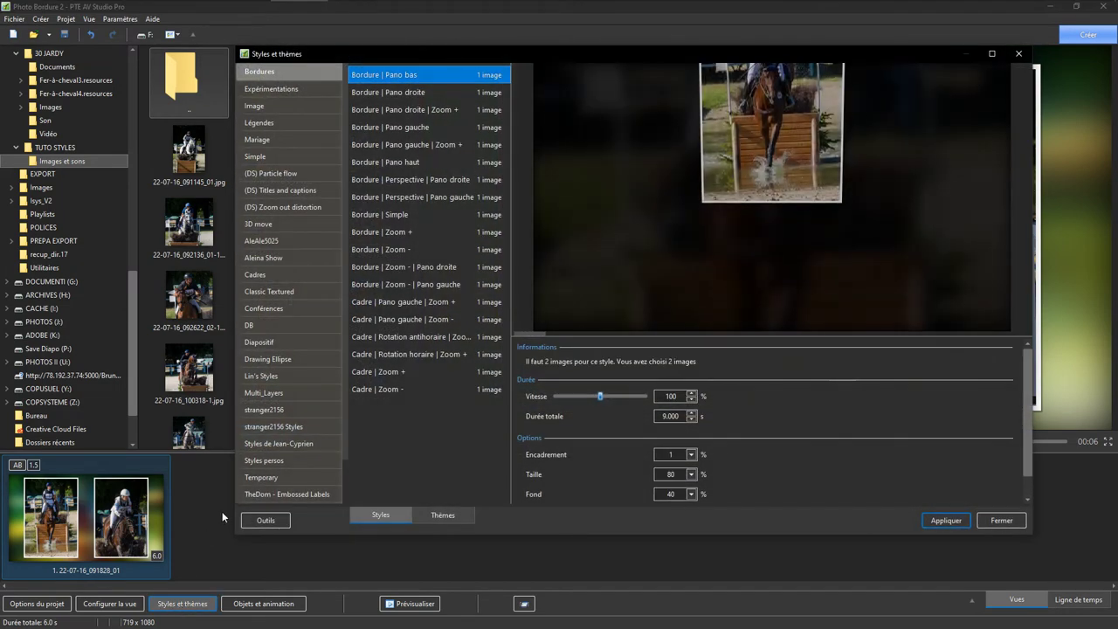
pyautogui.click(269, 341)
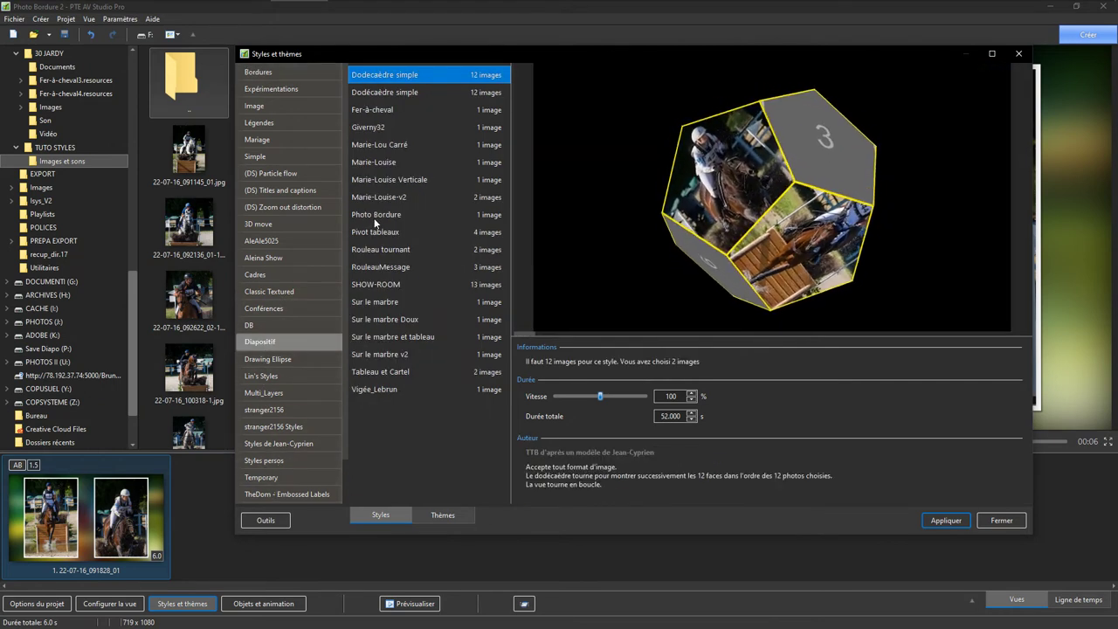
pyautogui.click(262, 521)
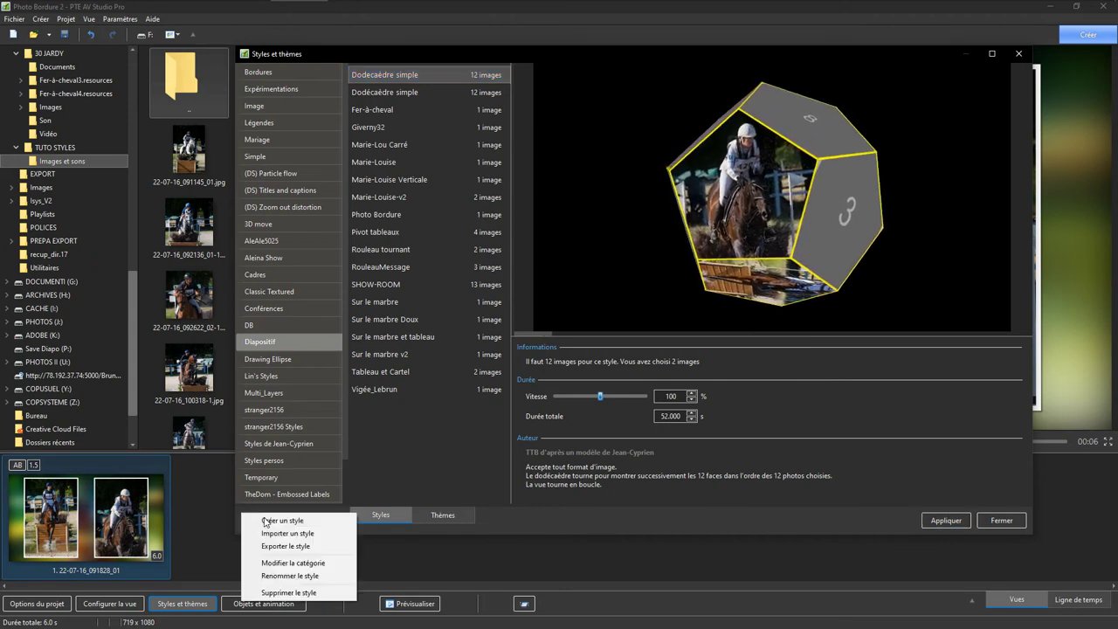
pyautogui.click(273, 520)
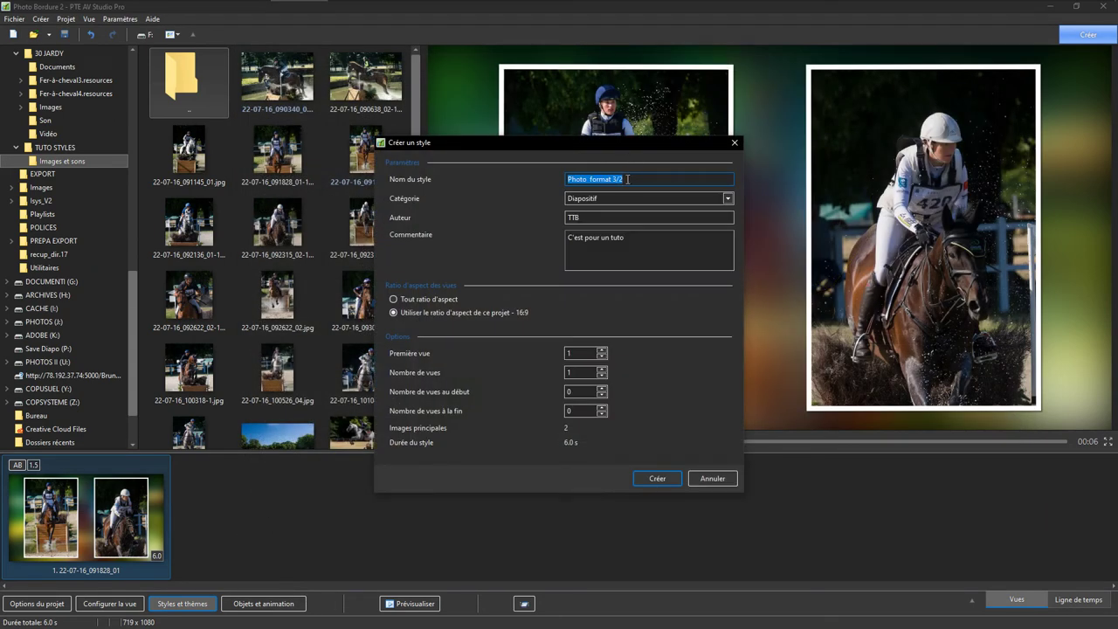
pyautogui.moveTo(628, 178); pyautogui.dragTo(591, 179)
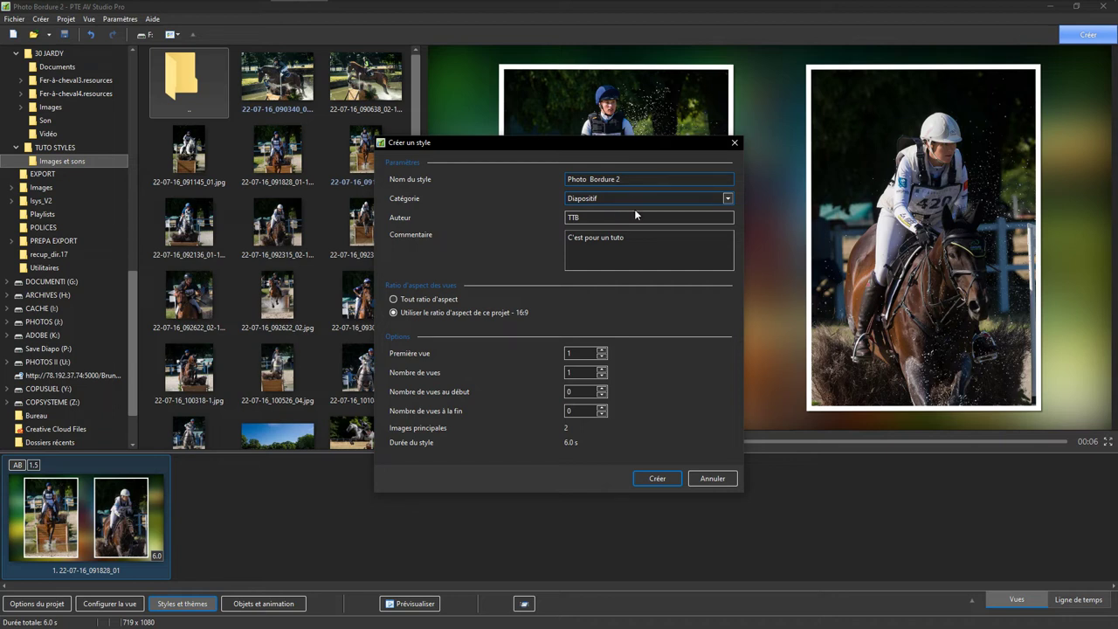
# Set the style's comment to "2 photos verticales format forcé 2:3" and create the style
pyautogui.moveTo(635, 238); pyautogui.dragTo(562, 244)
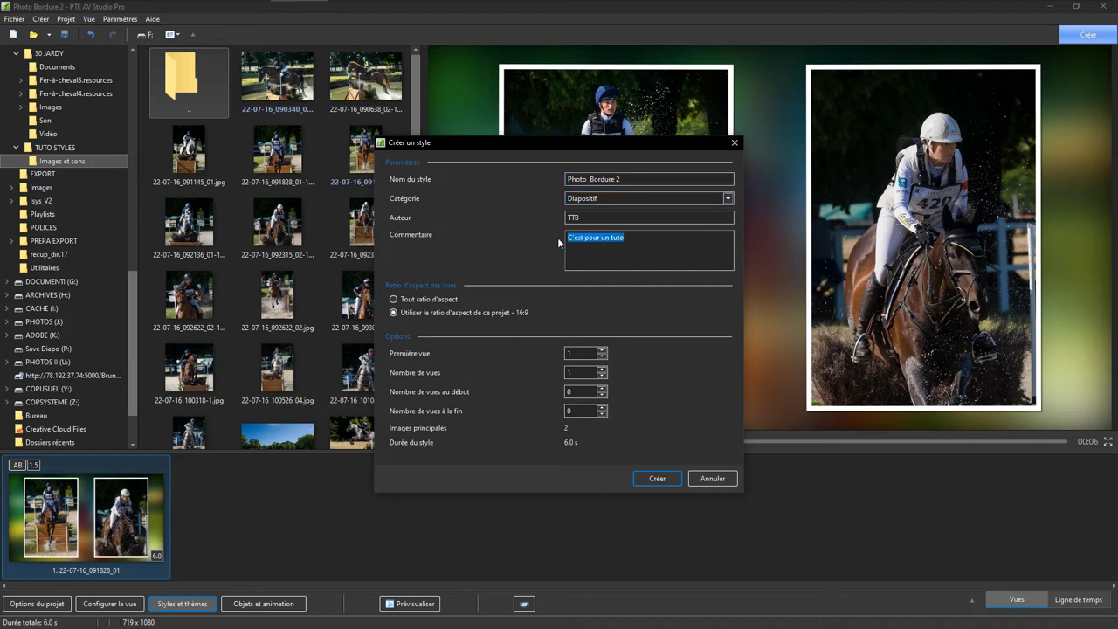
pyautogui.write('2 photos verticales format f')
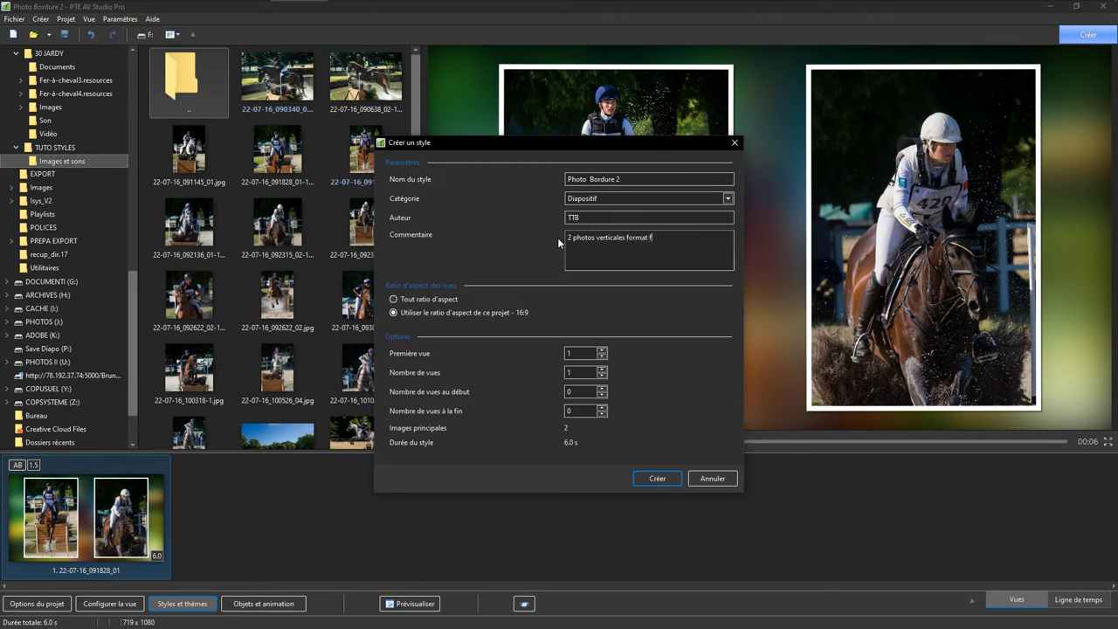
pyautogui.write('orcé 2:3')
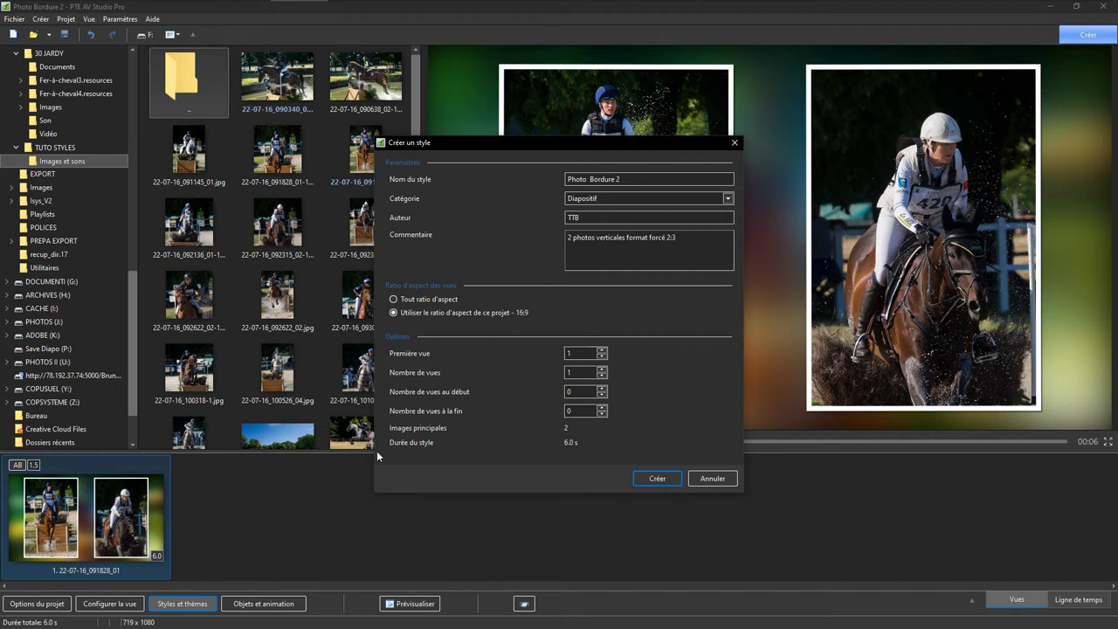
pyautogui.click(656, 479)
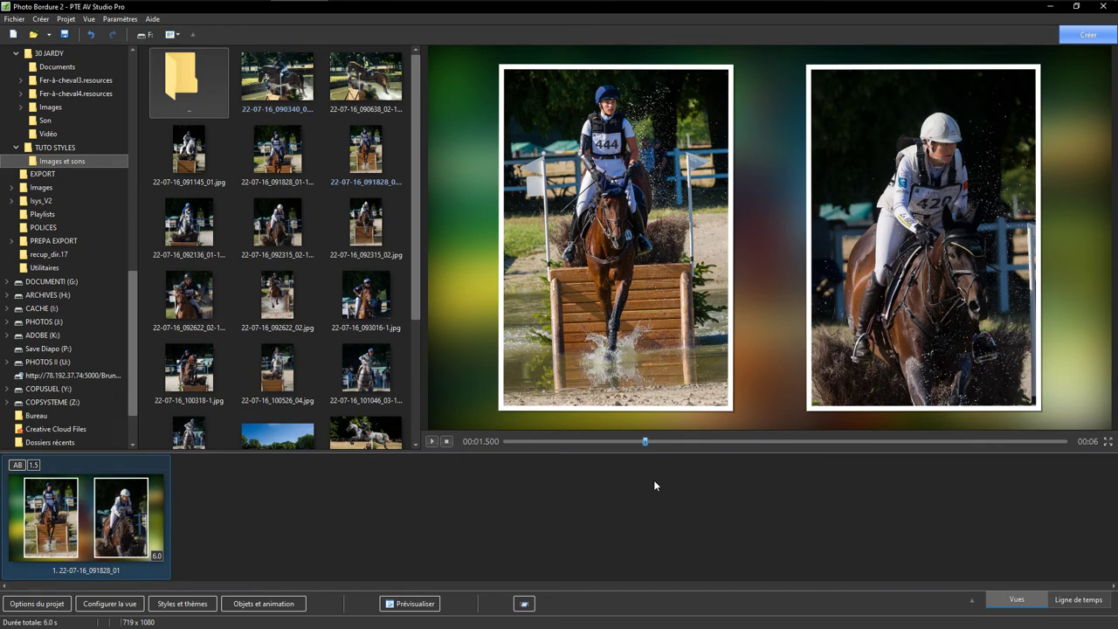
# Save the project and add the twelve images from 22-07-16_091145_01 through 22-07-16_101046_03-1 as slides after the first one
pyautogui.click(65, 35)
pyautogui.click(184, 149)
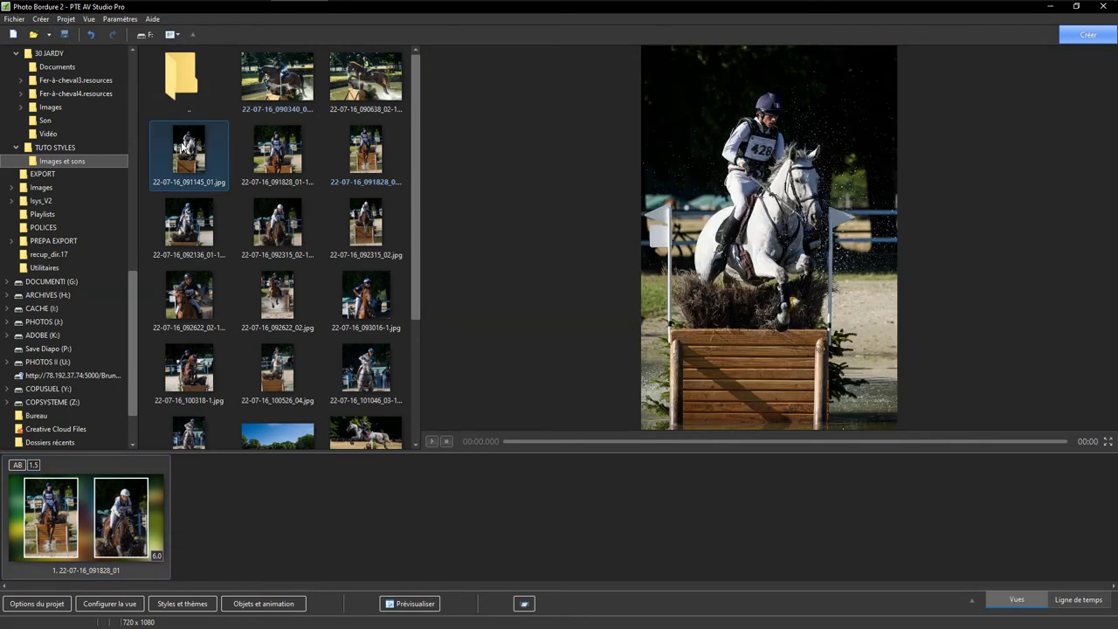
pyautogui.keyDown('shift'); pyautogui.click(365, 370); pyautogui.keyUp('shift')
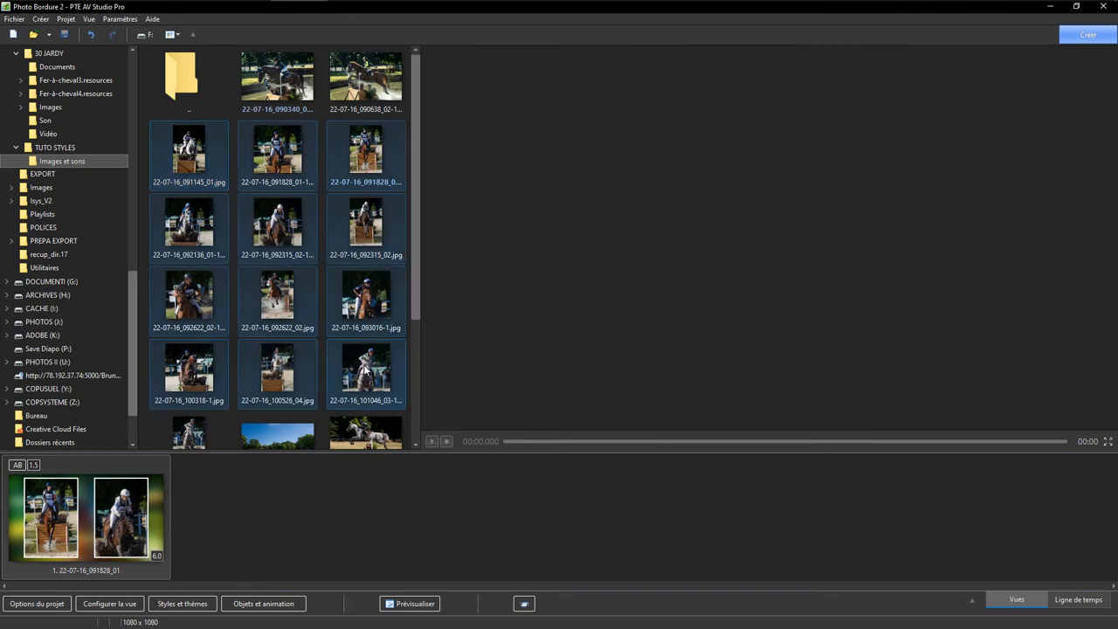
pyautogui.moveTo(365, 371); pyautogui.dragTo(432, 520)
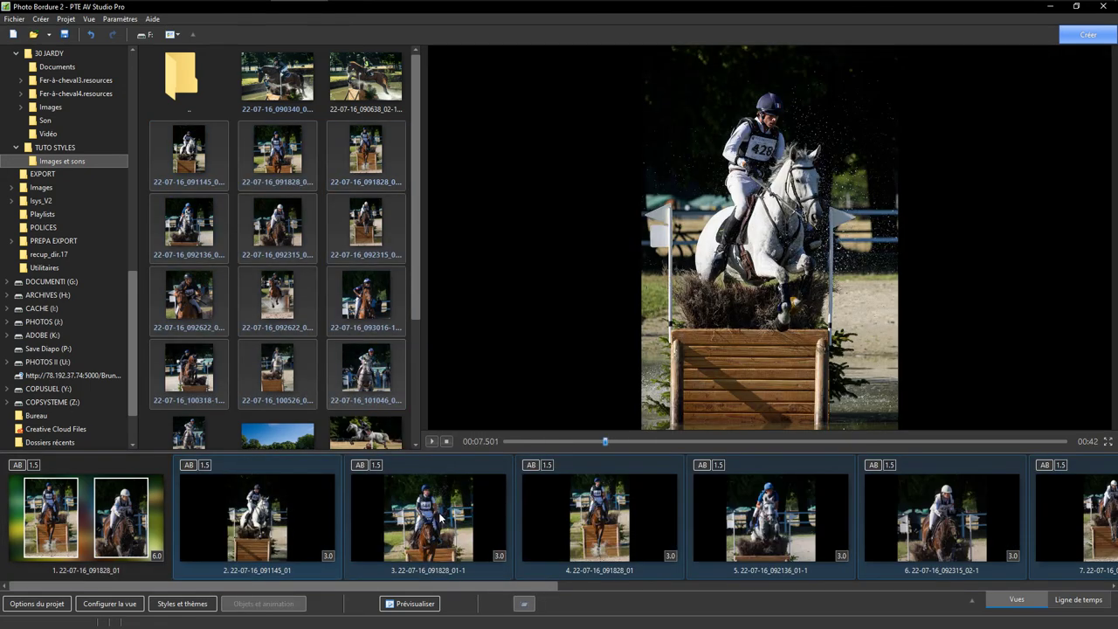
# Apply the Photo Bordure 2 style from the Diapositif category to the newly added slides
pyautogui.click(182, 604)
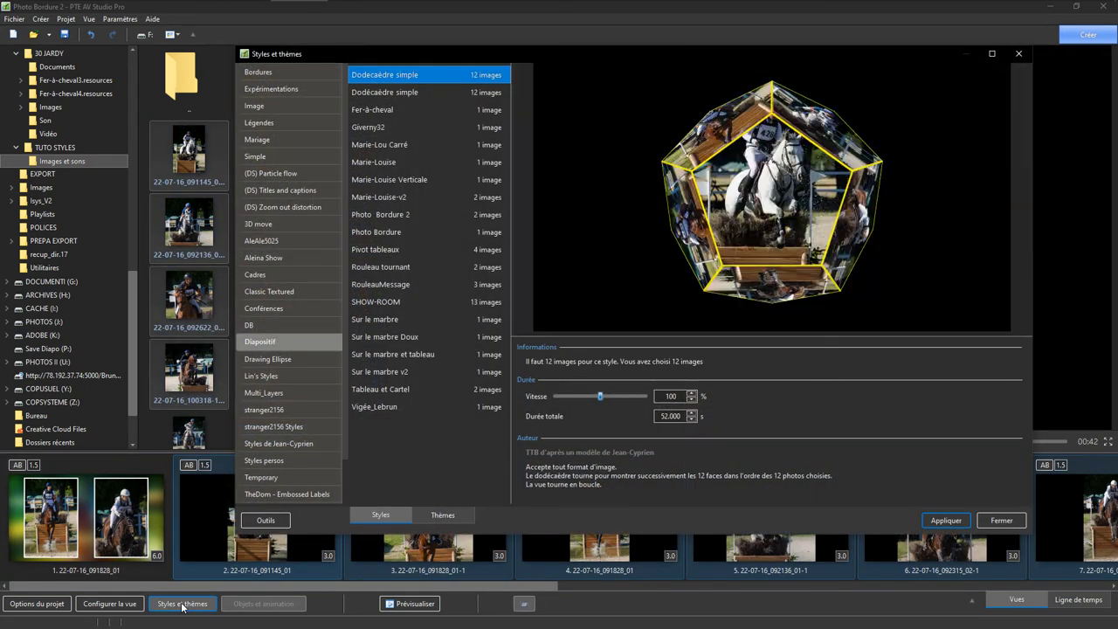
pyautogui.click(395, 215)
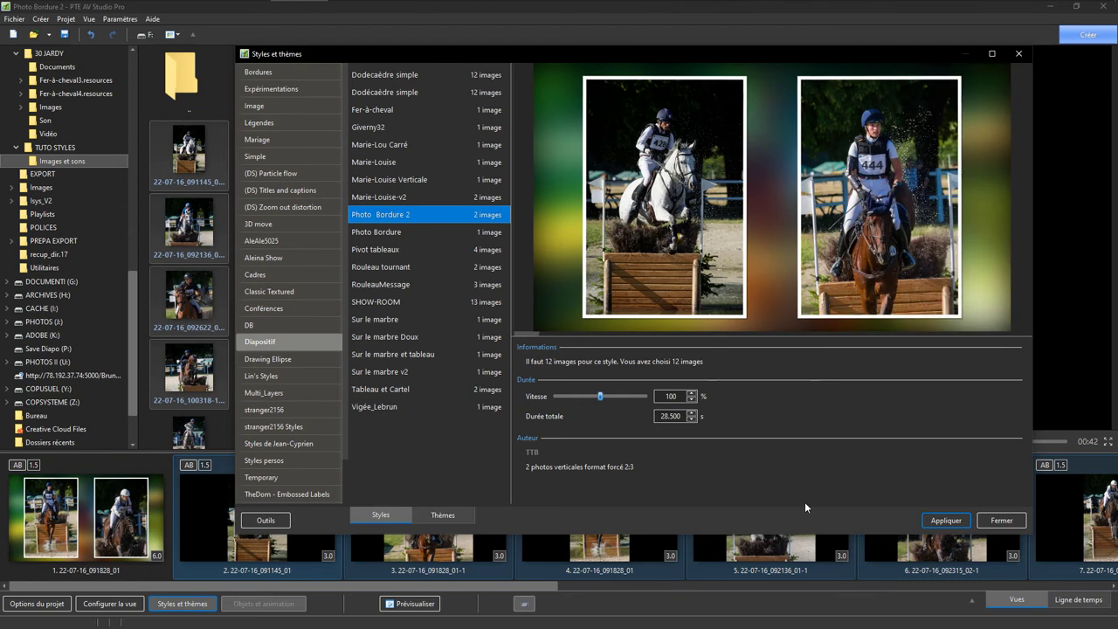
pyautogui.click(947, 522)
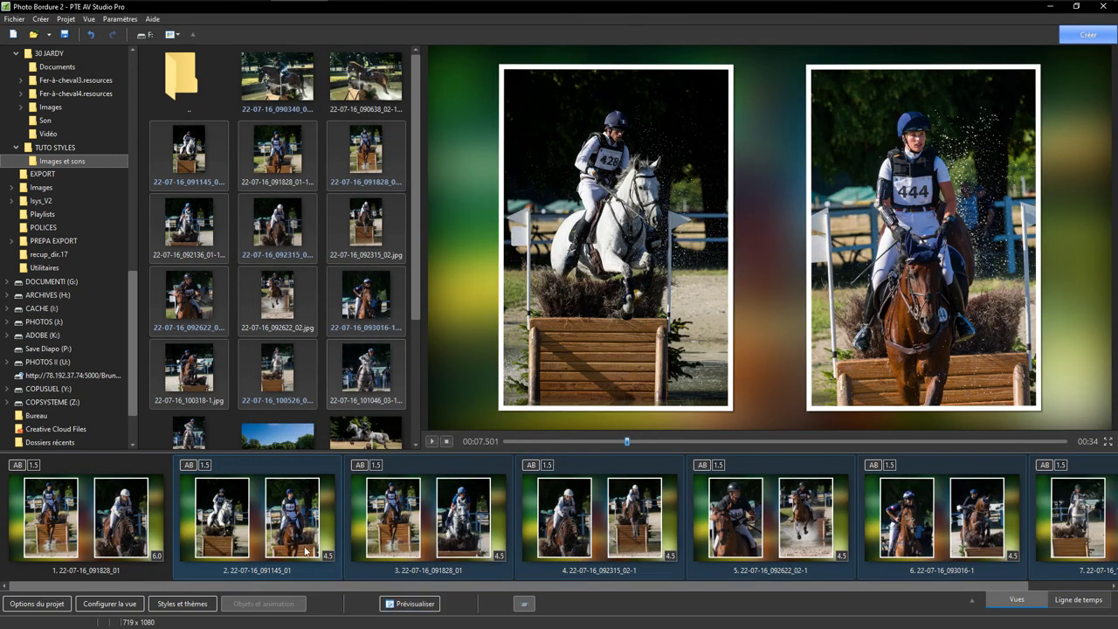
# Play the slideshow full screen from the second slide to check the applied style, and exit the preview
pyautogui.click(280, 556)
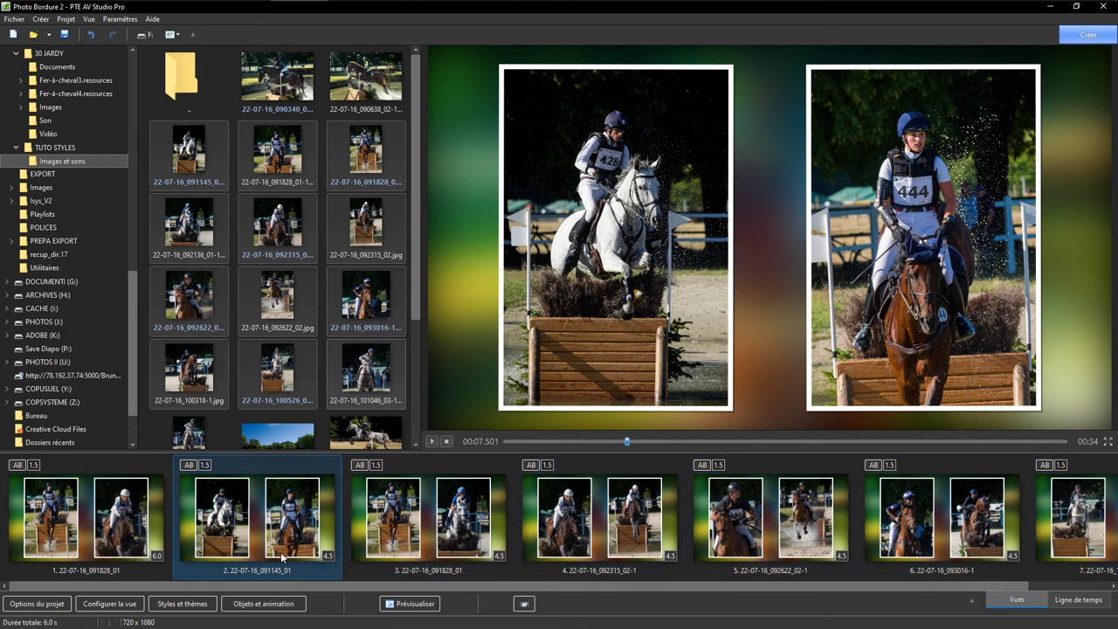
pyautogui.click(525, 604)
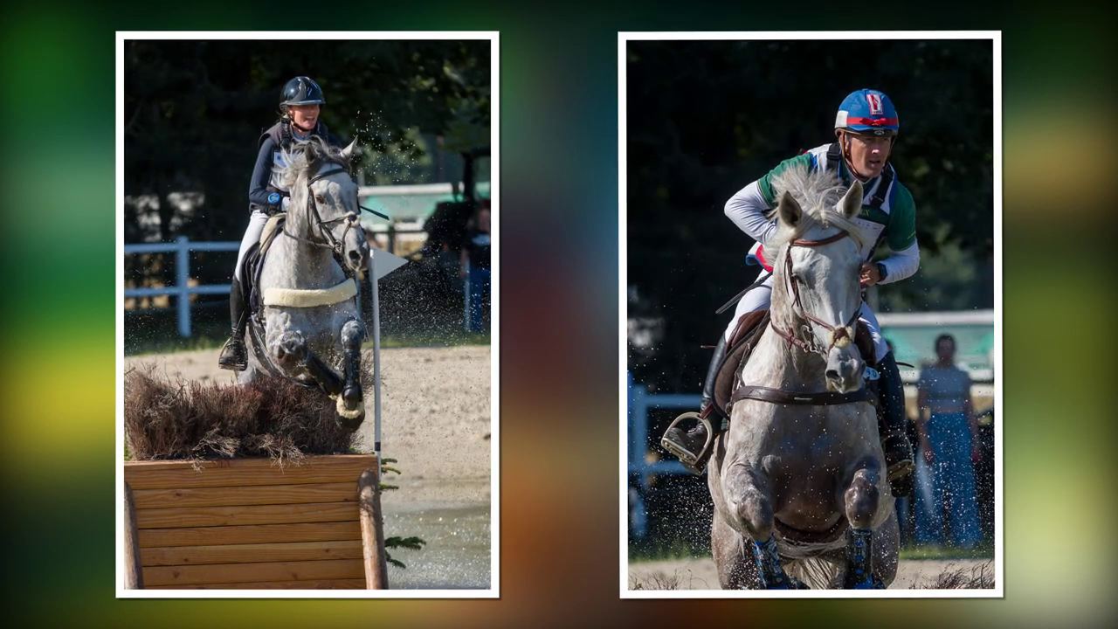
pyautogui.press('Escape')
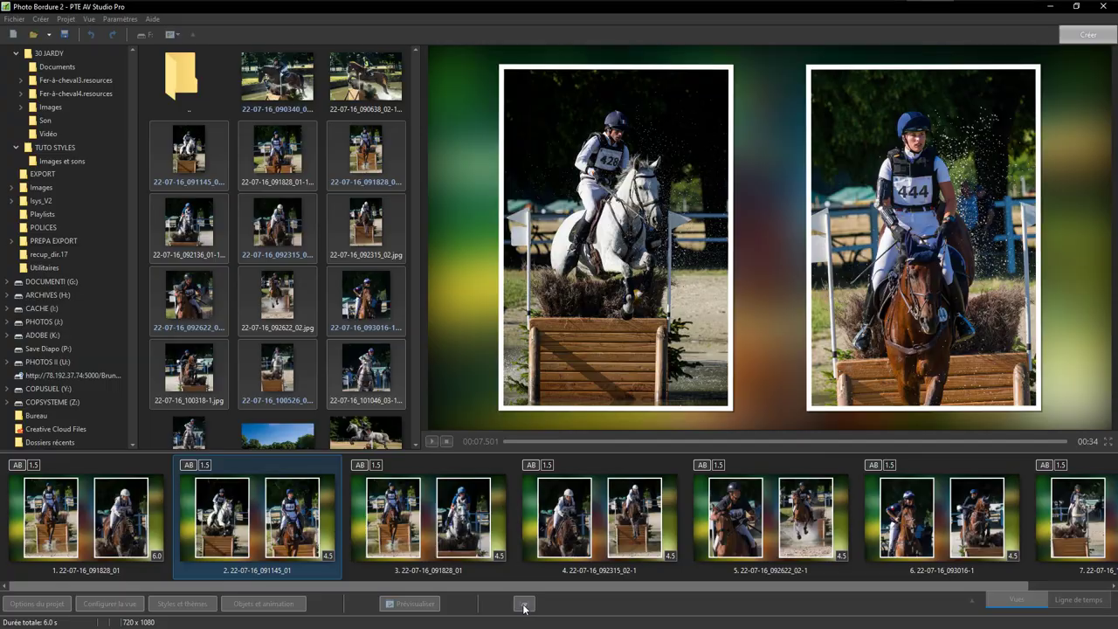
pyautogui.click(524, 604)
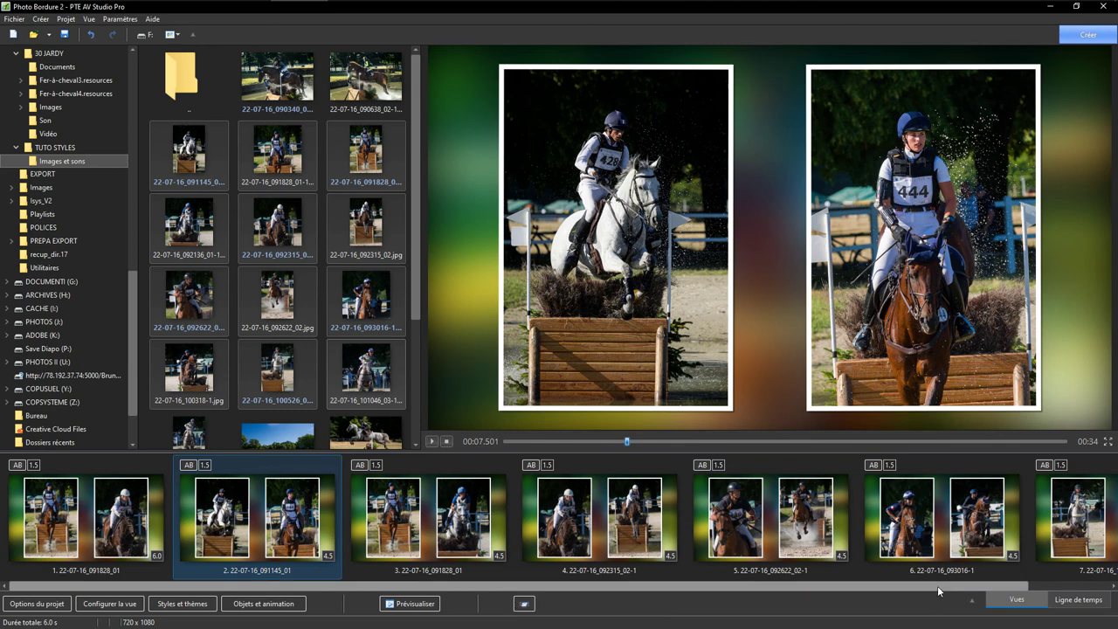
# Try deleting slides 2 through 7 together, and undo the deletion
pyautogui.moveTo(943, 586); pyautogui.dragTo(1055, 574)
pyautogui.keyDown('shift'); pyautogui.click(1059, 537); pyautogui.keyUp('shift')
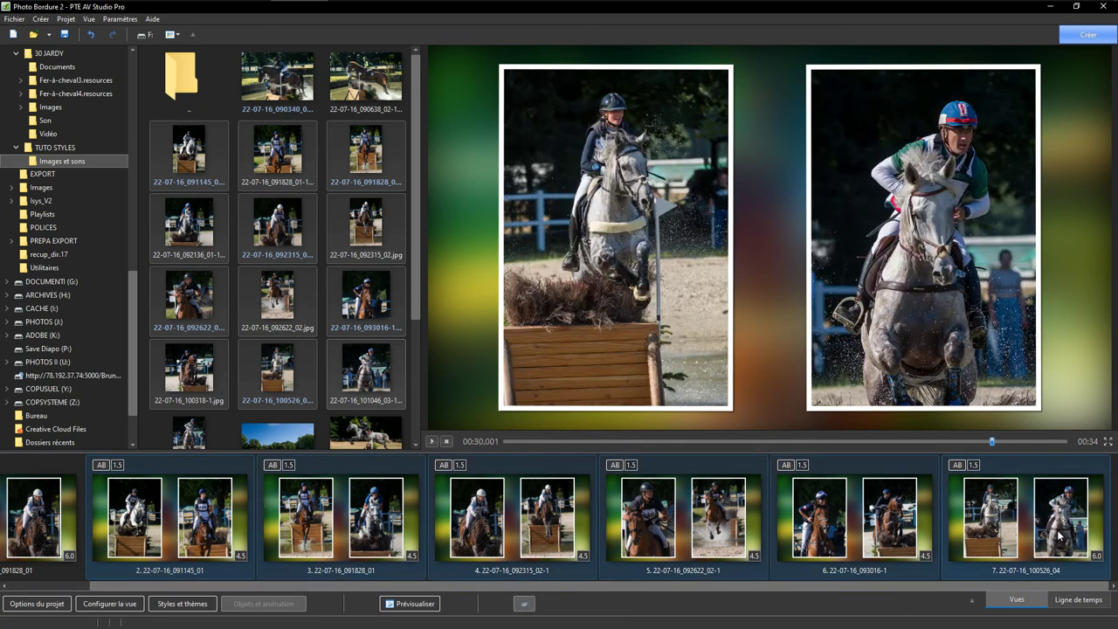
pyautogui.press('Delete')
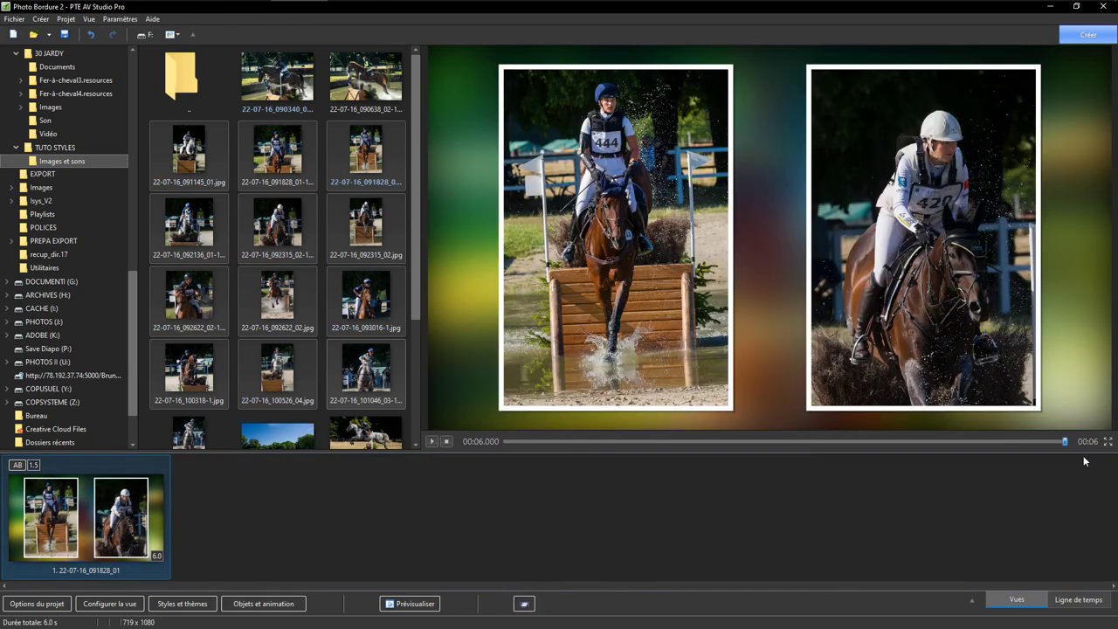
pyautogui.hotkey('ctrl', 'z')
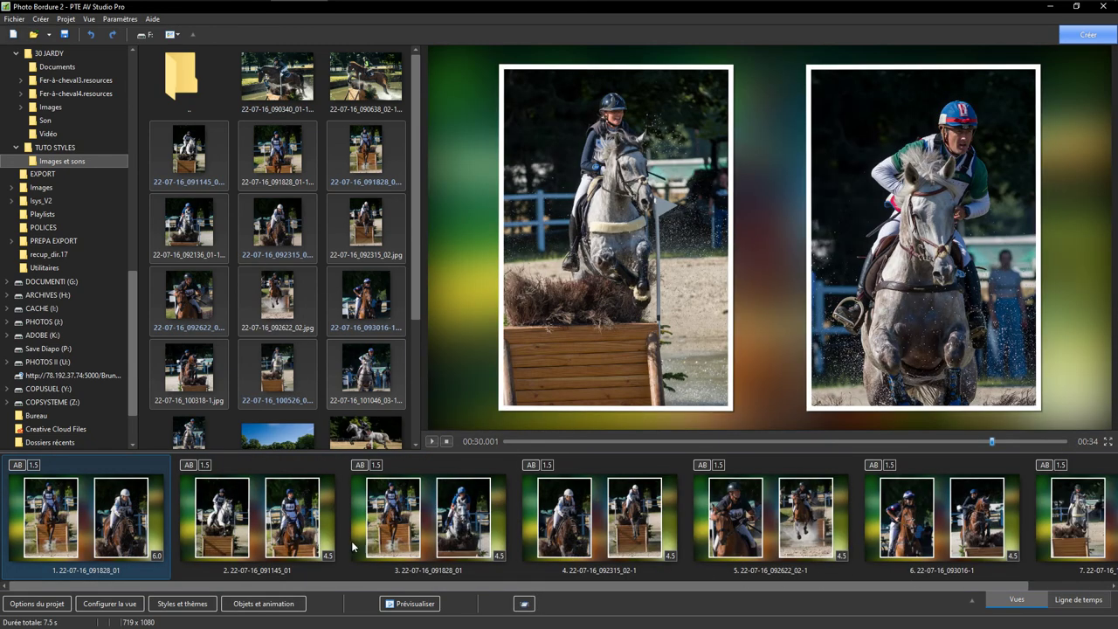
# Select slides 3 through 7 one after another to examine the two-photo layout of each
pyautogui.click(354, 547)
pyautogui.click(587, 528)
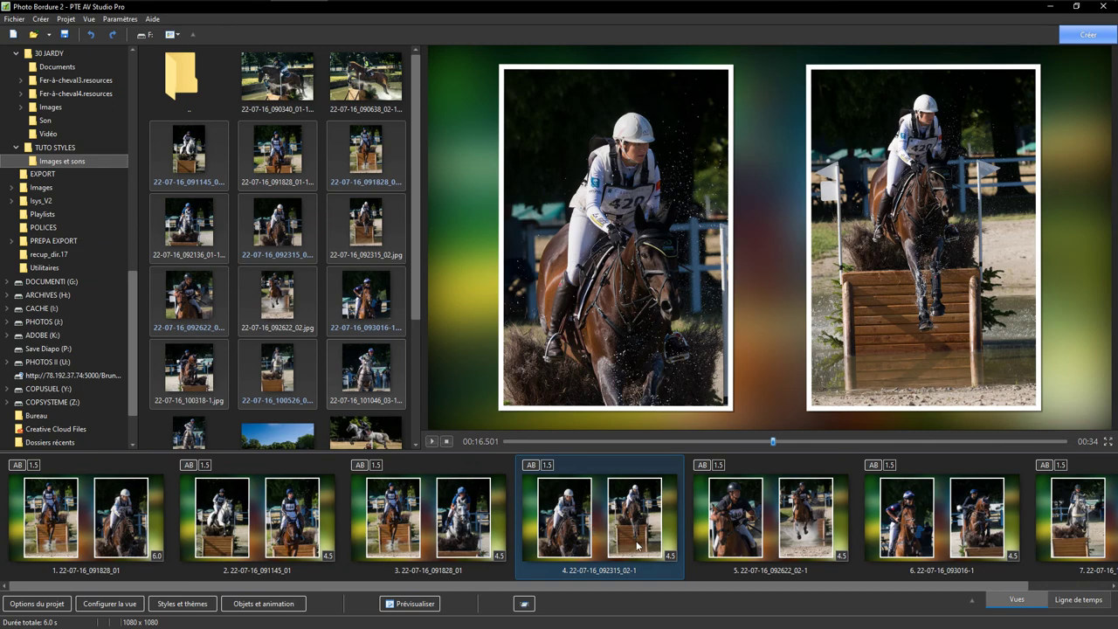
pyautogui.click(756, 534)
pyautogui.click(965, 520)
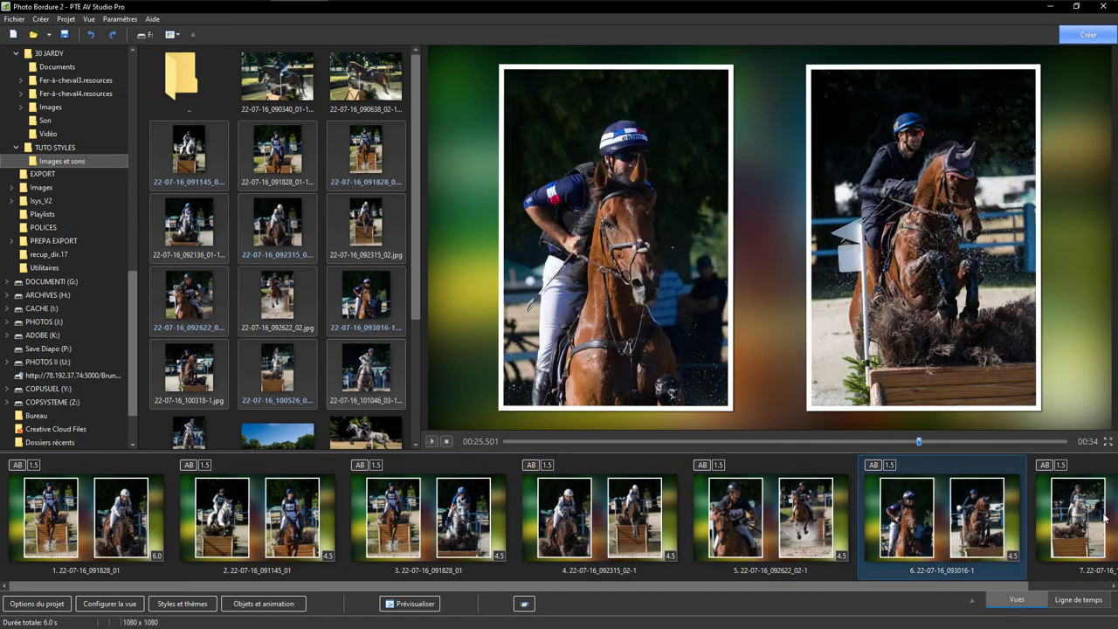
pyautogui.click(1105, 517)
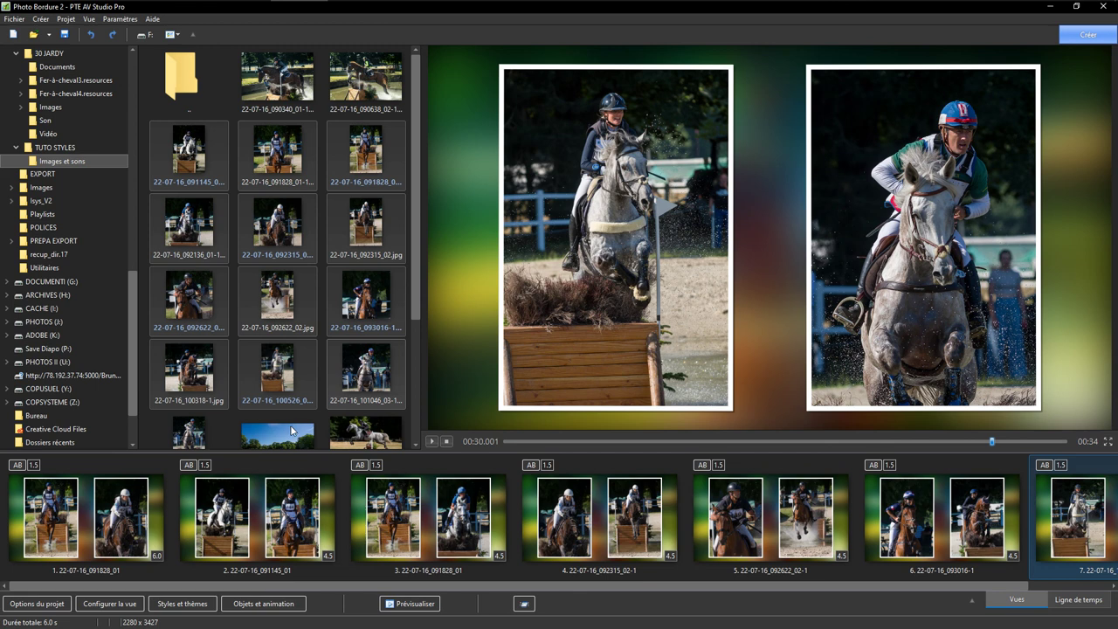
pyautogui.moveTo(1051, 4)
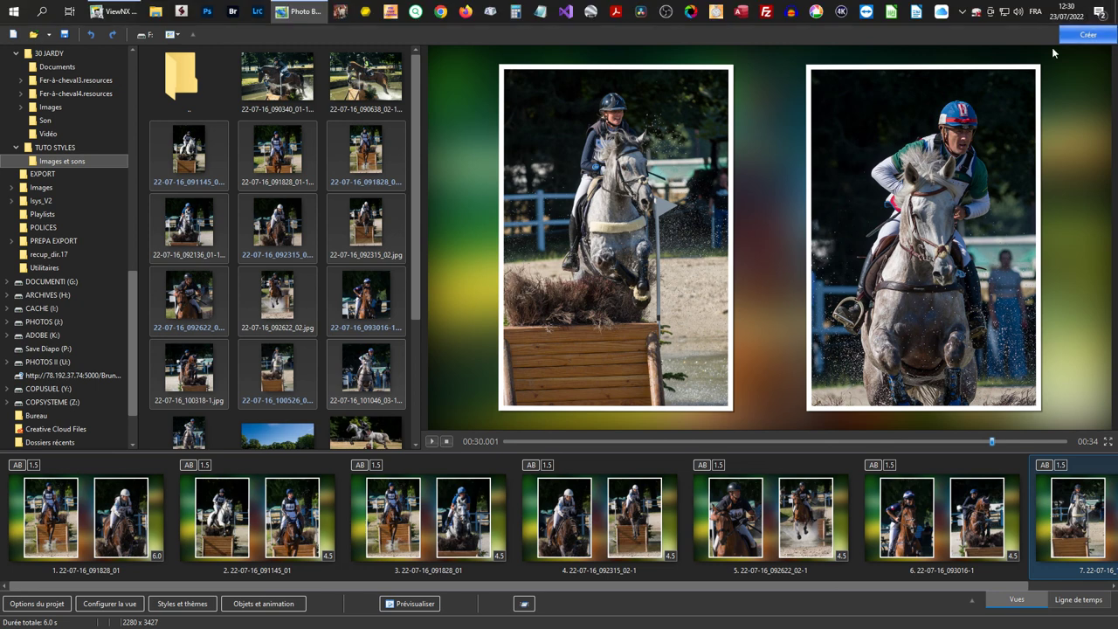